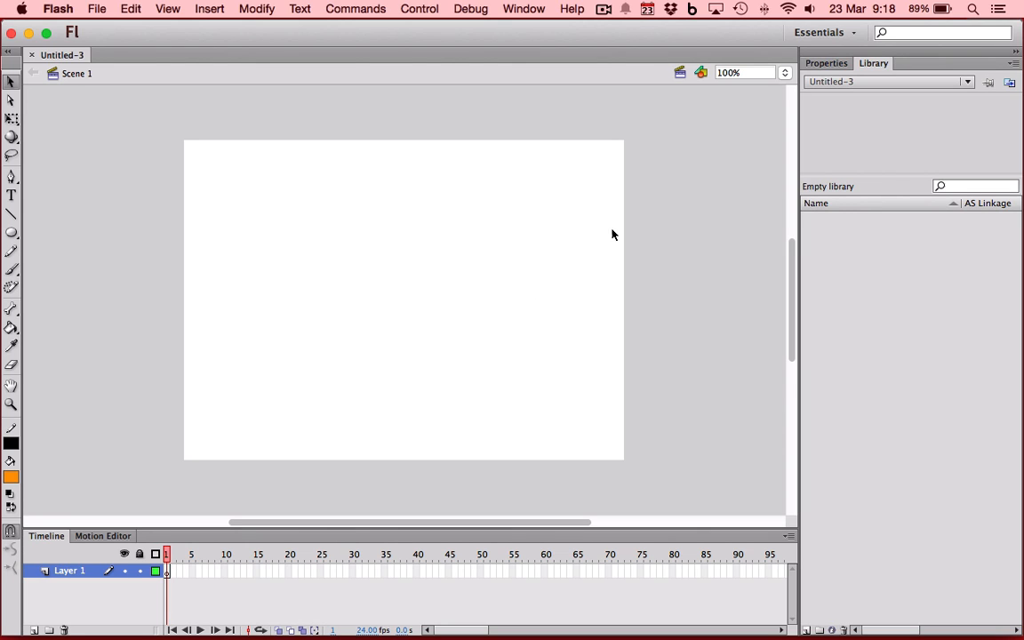
pyautogui.click(824, 63)
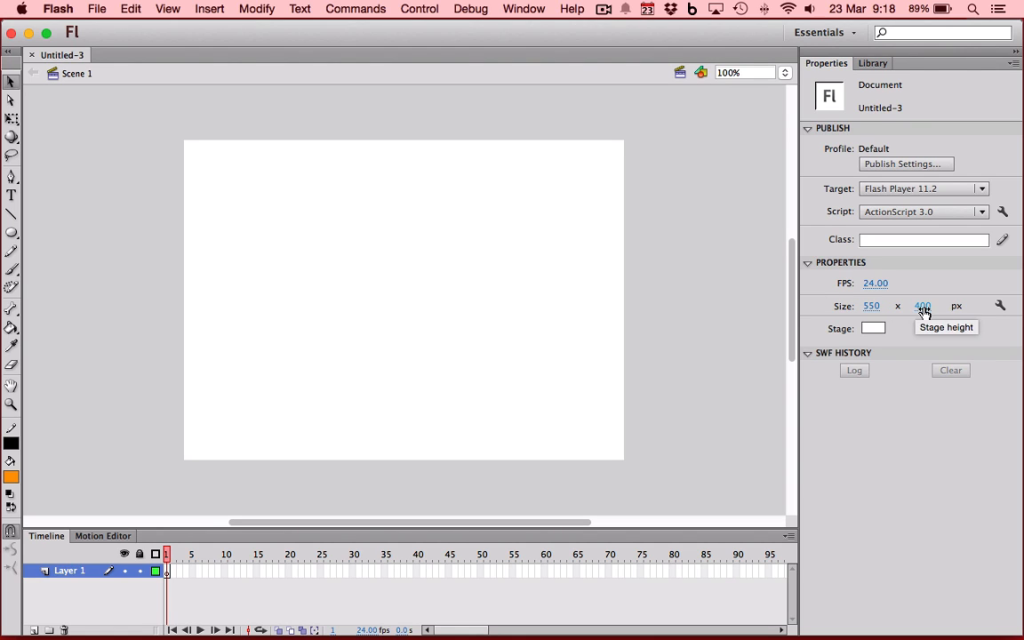
pyautogui.click(12, 233)
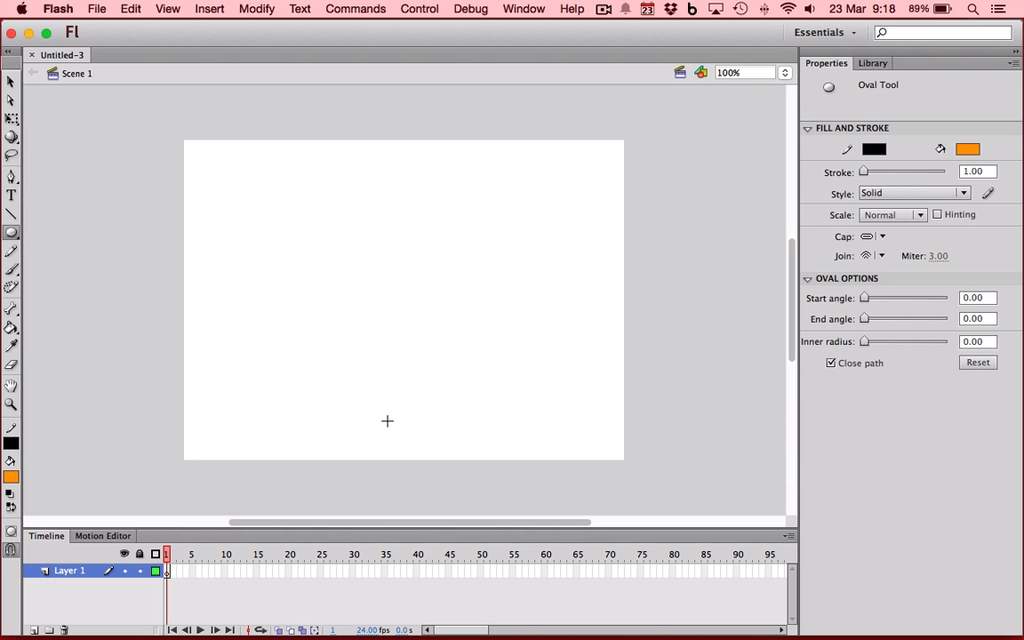
pyautogui.click(11, 81)
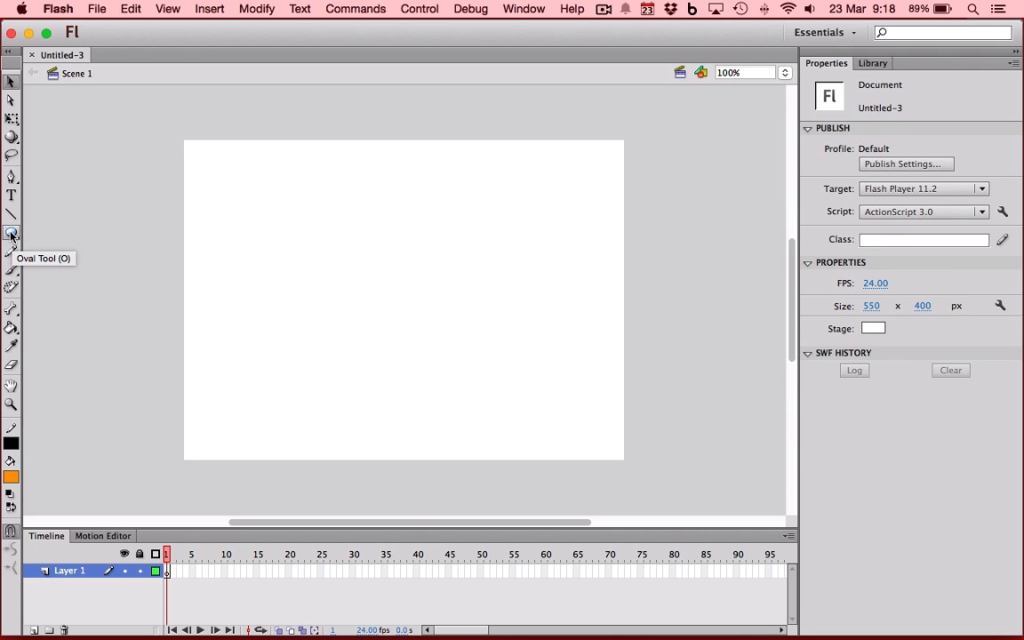
pyautogui.moveTo(11, 234); pyautogui.dragTo(53, 235)
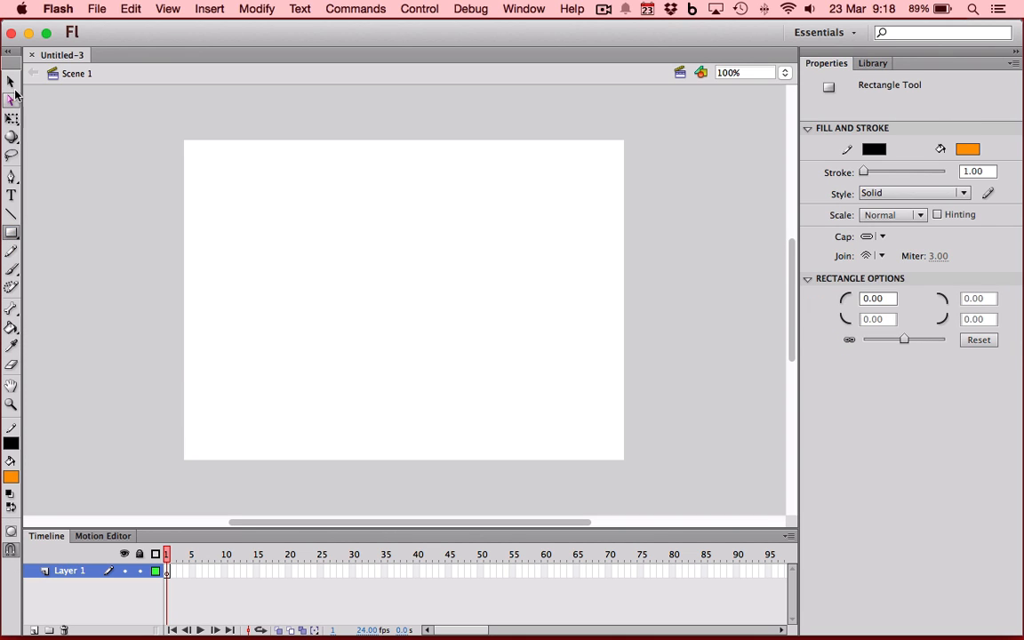
pyautogui.click(11, 81)
# Step: Draw a black-outlined orange circle about 92 px wide in the stage's upper middle with the Oval tool
pyautogui.click(11, 234)
pyautogui.moveTo(11, 233); pyautogui.dragTo(106, 254)
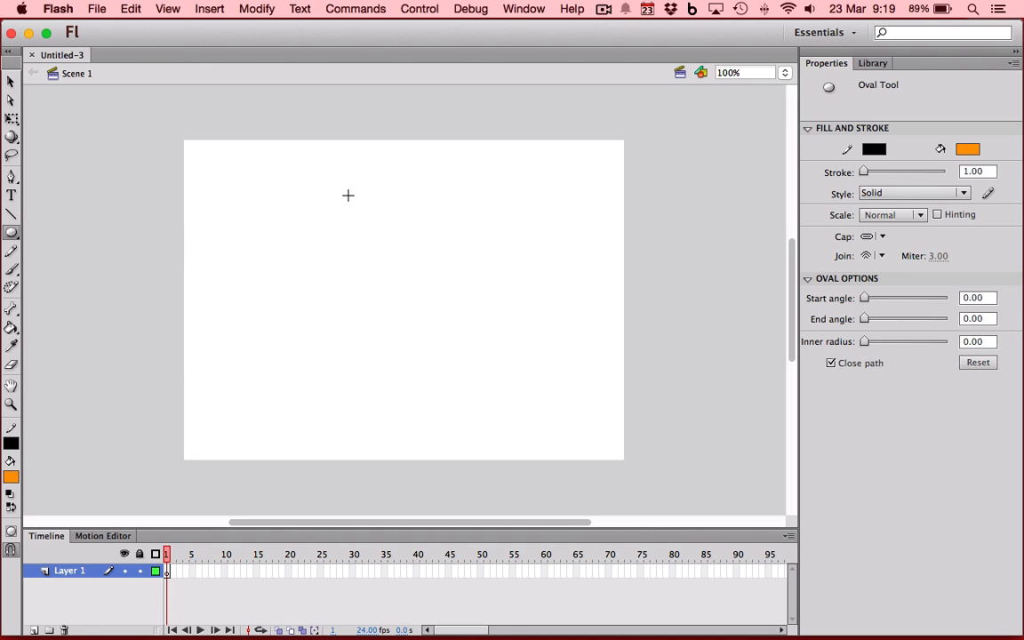
pyautogui.moveTo(347, 194); pyautogui.dragTo(425, 265)
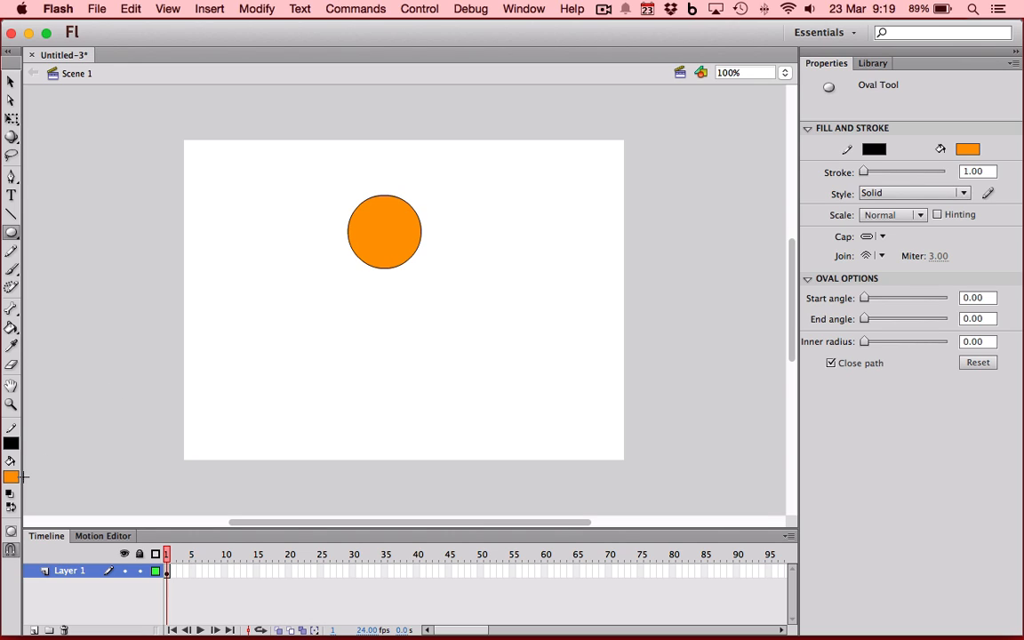
# Step: Recolour the circle's fill to a darker, redder orange with the Paint Bucket tool
pyautogui.click(11, 329)
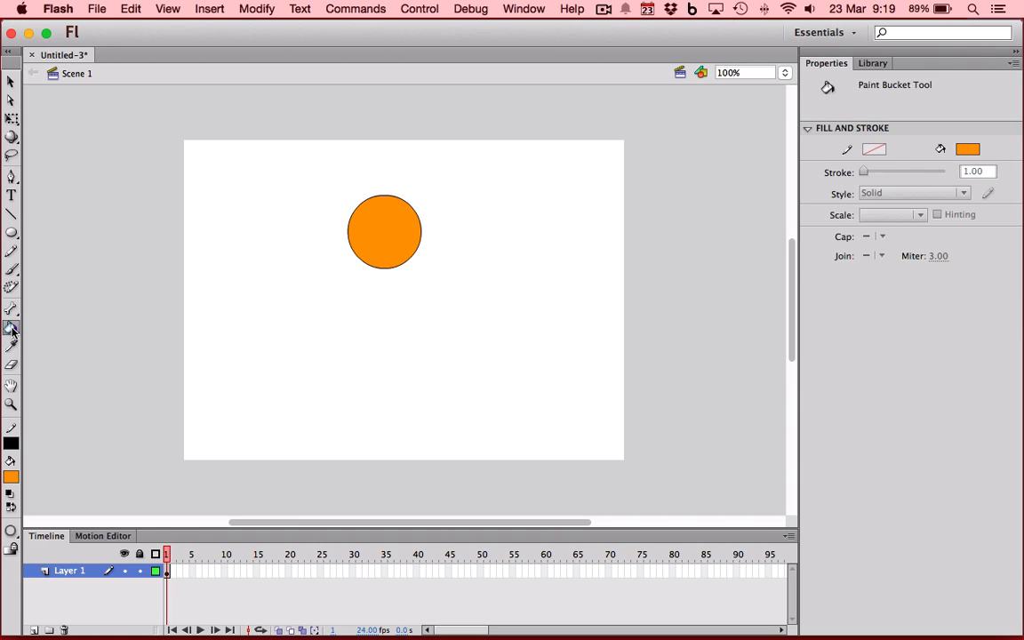
pyautogui.click(13, 480)
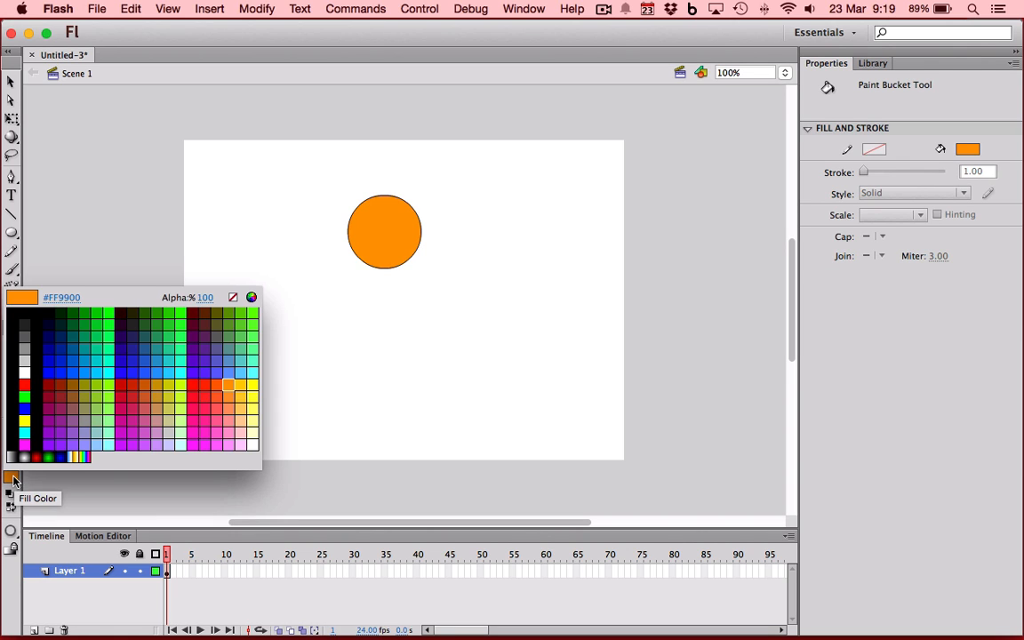
pyautogui.click(228, 380)
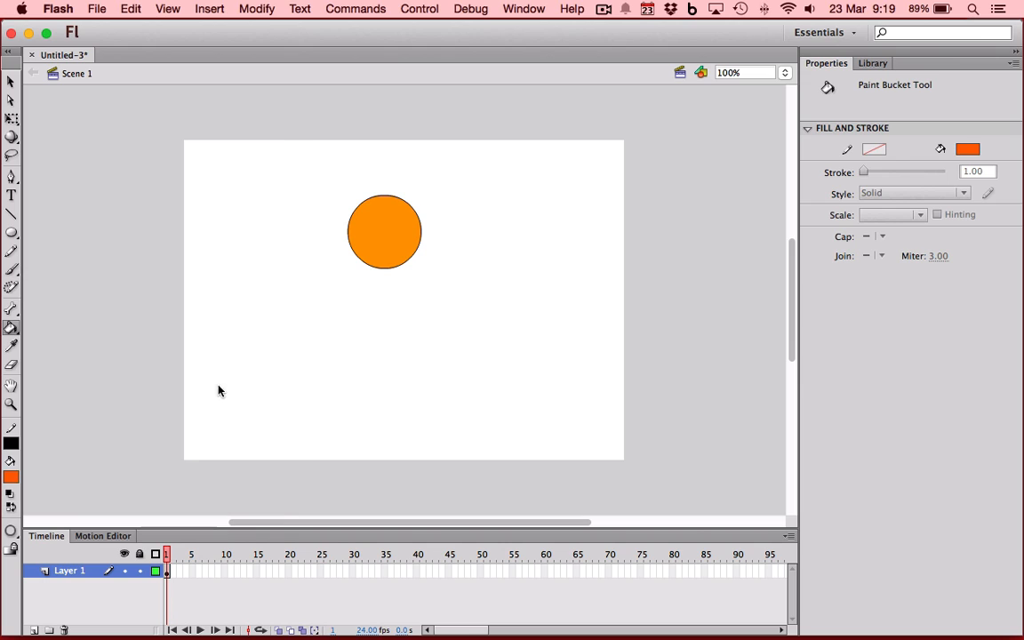
pyautogui.click(380, 227)
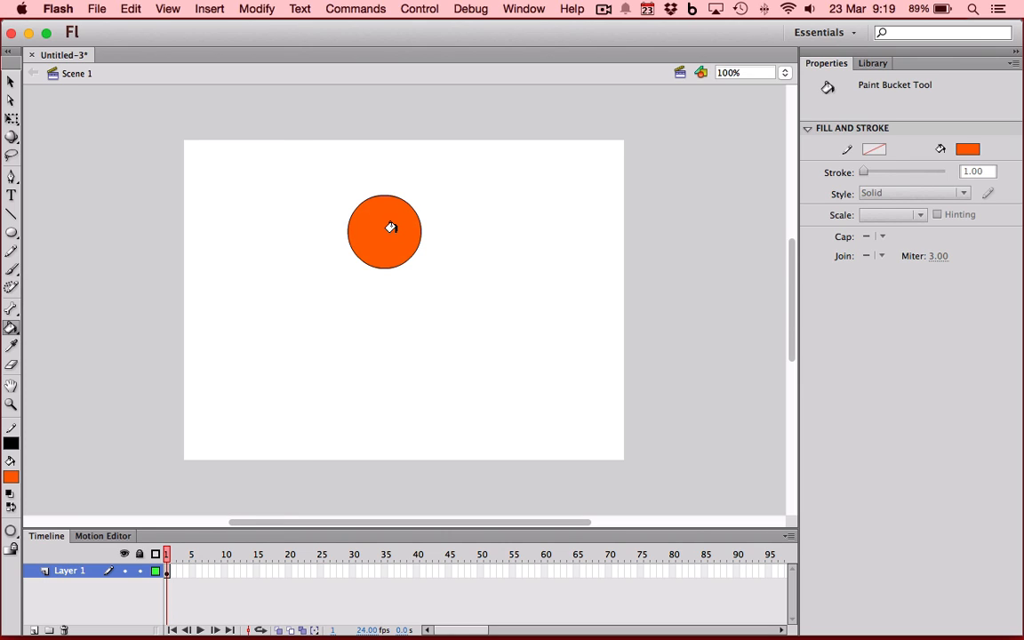
# Step: Draw three black vertical lines across the circle: one through the centre and one on each side of it
pyautogui.click(10, 218)
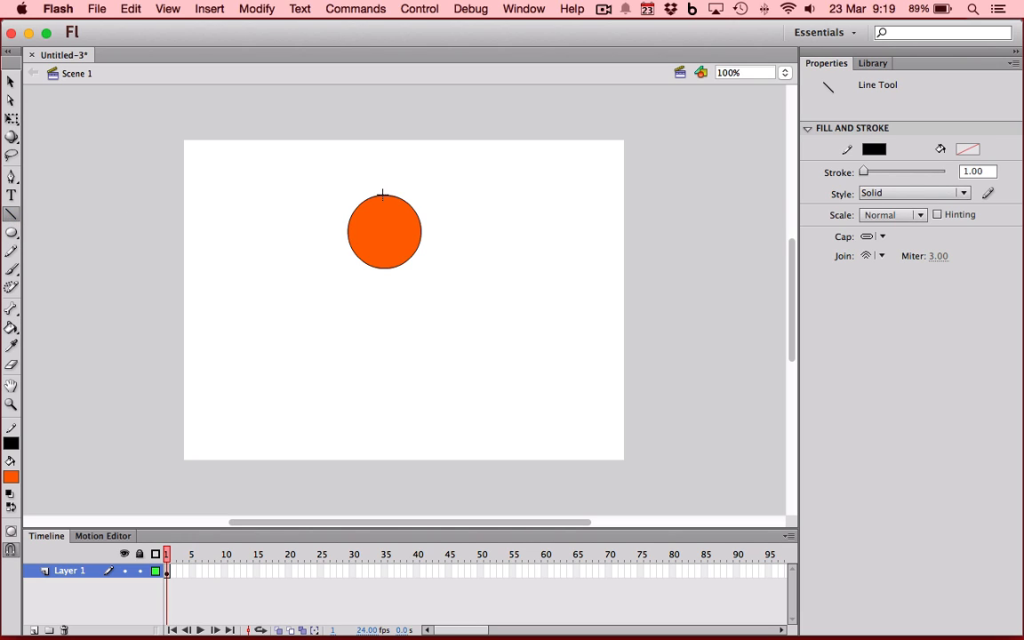
pyautogui.moveTo(382, 194); pyautogui.dragTo(383, 268)
pyautogui.moveTo(401, 199); pyautogui.dragTo(403, 264)
pyautogui.moveTo(361, 202); pyautogui.dragTo(361, 259)
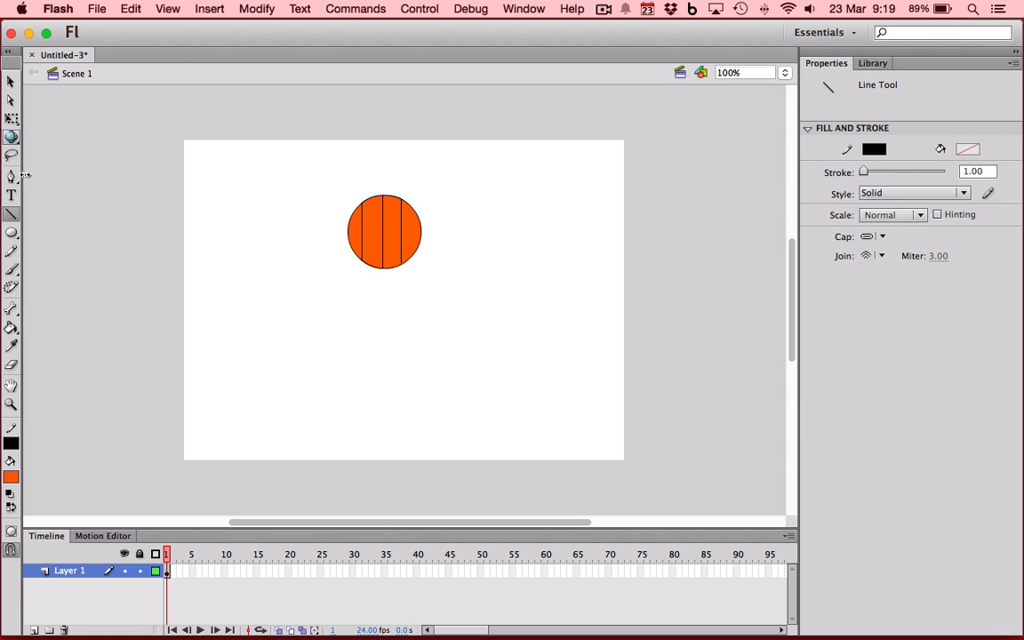
# Step: Bend the two outer lines slightly inward towards the centre line to form curved basketball seams
pyautogui.click(12, 82)
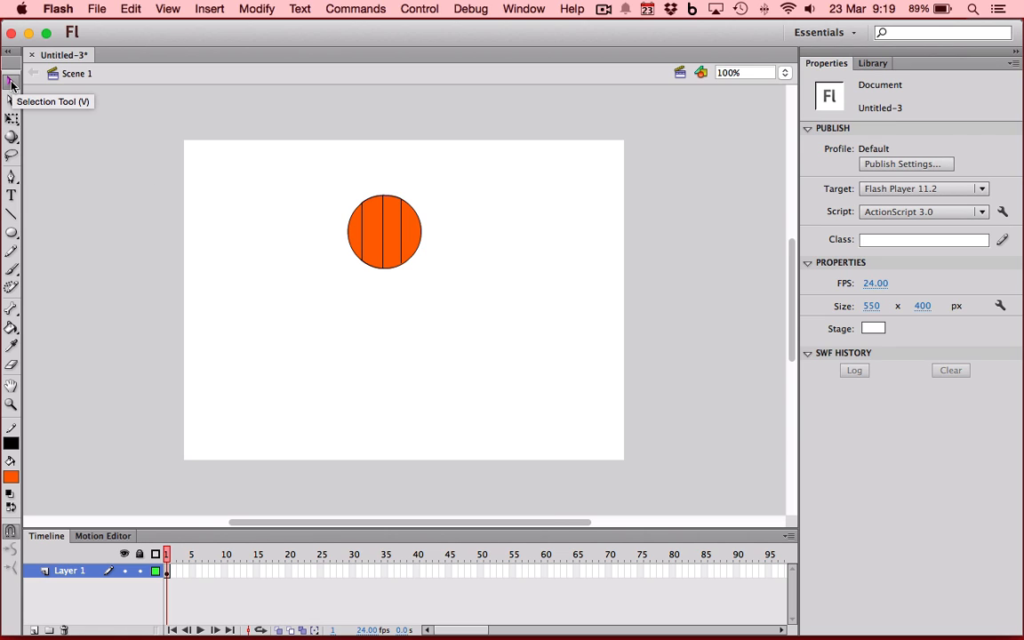
pyautogui.click(366, 237)
pyautogui.moveTo(367, 234); pyautogui.dragTo(398, 233)
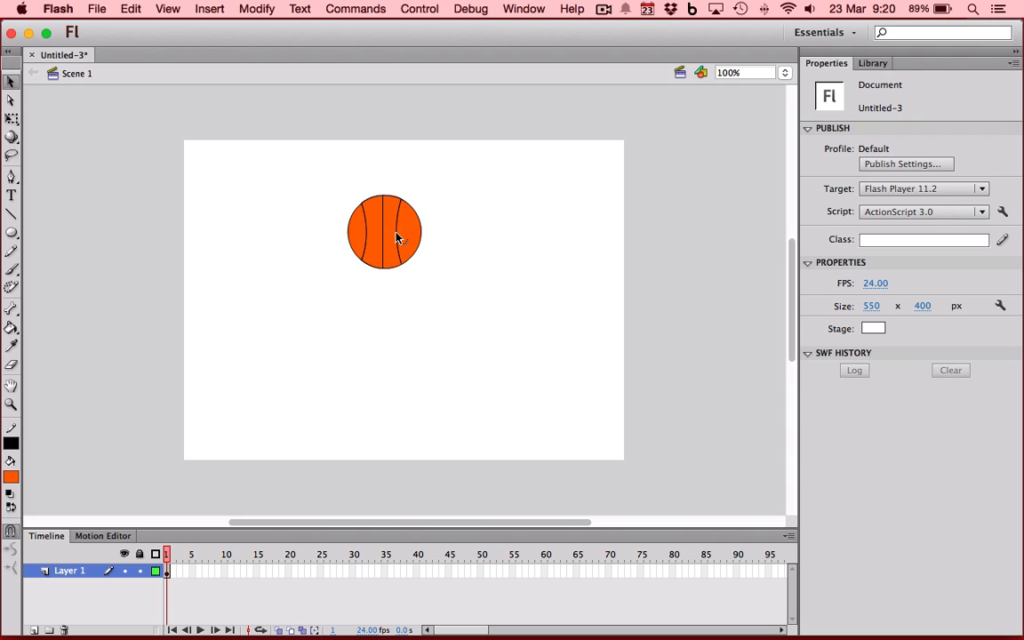
# Step: Try moving the right curved seam off the ball to its left side, and undo the move
pyautogui.click(397, 234)
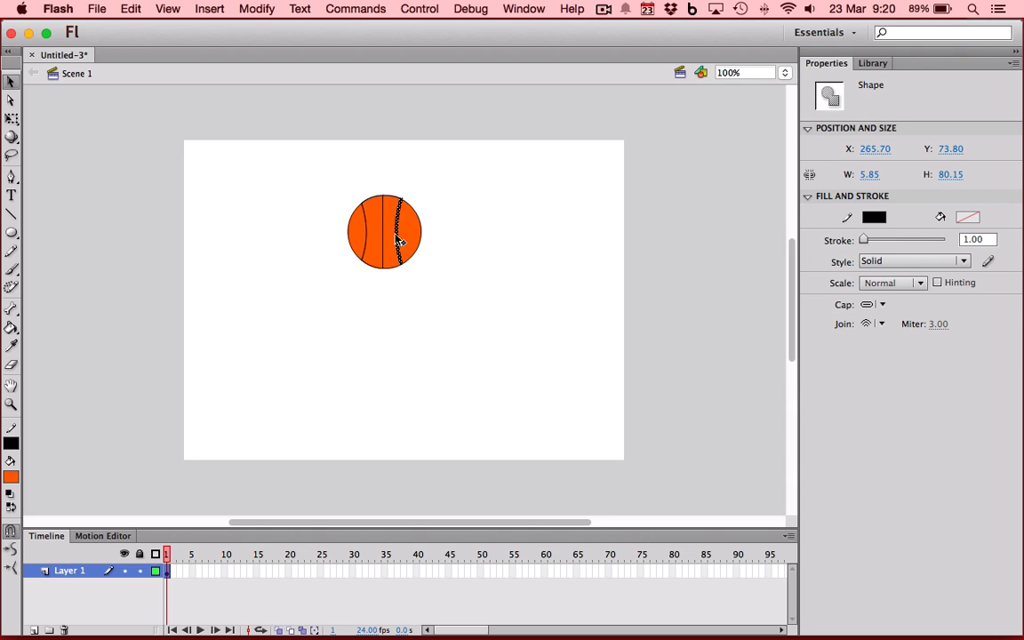
pyautogui.moveTo(399, 238); pyautogui.dragTo(324, 244)
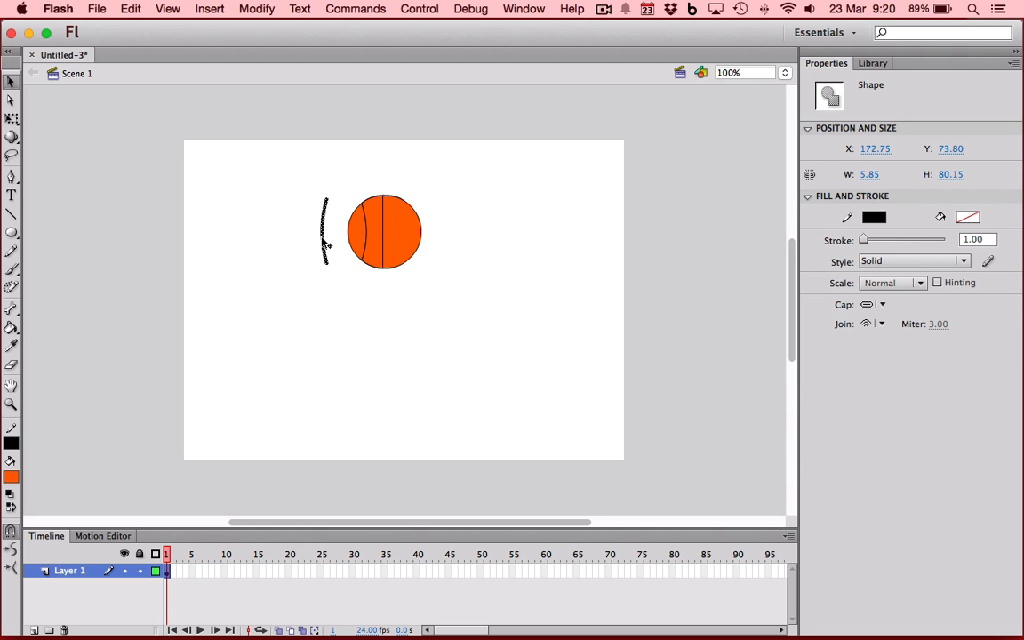
pyautogui.press('super+z')
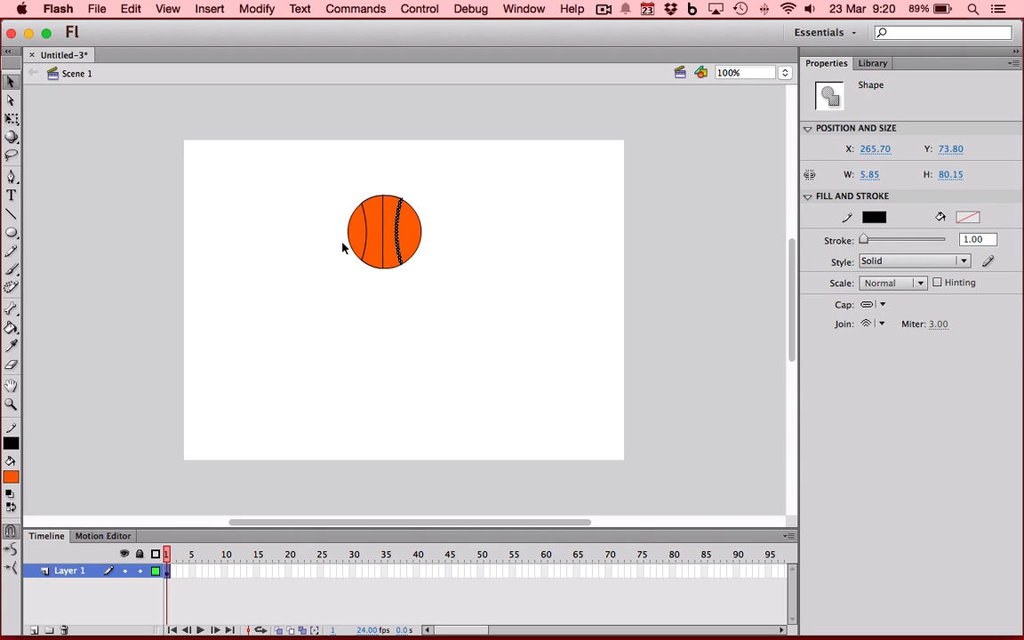
pyautogui.click(343, 247)
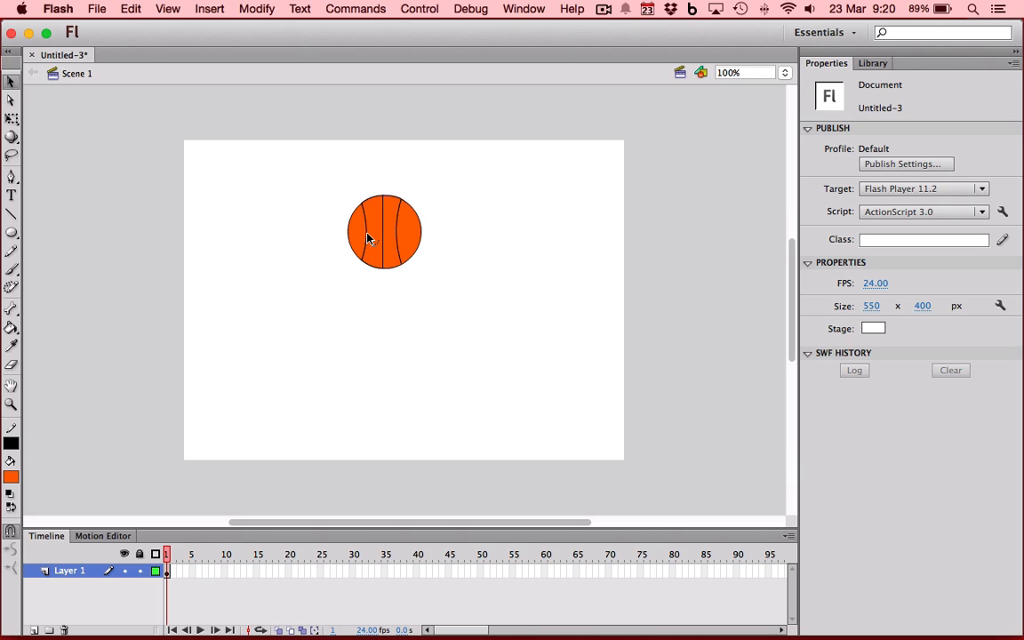
# Step: Convert the whole ball drawing, including fill, outline and seams, to a Graphic symbol named ball
pyautogui.moveTo(321, 173); pyautogui.dragTo(454, 311)
pyautogui.moveTo(324, 165); pyautogui.dragTo(445, 299)
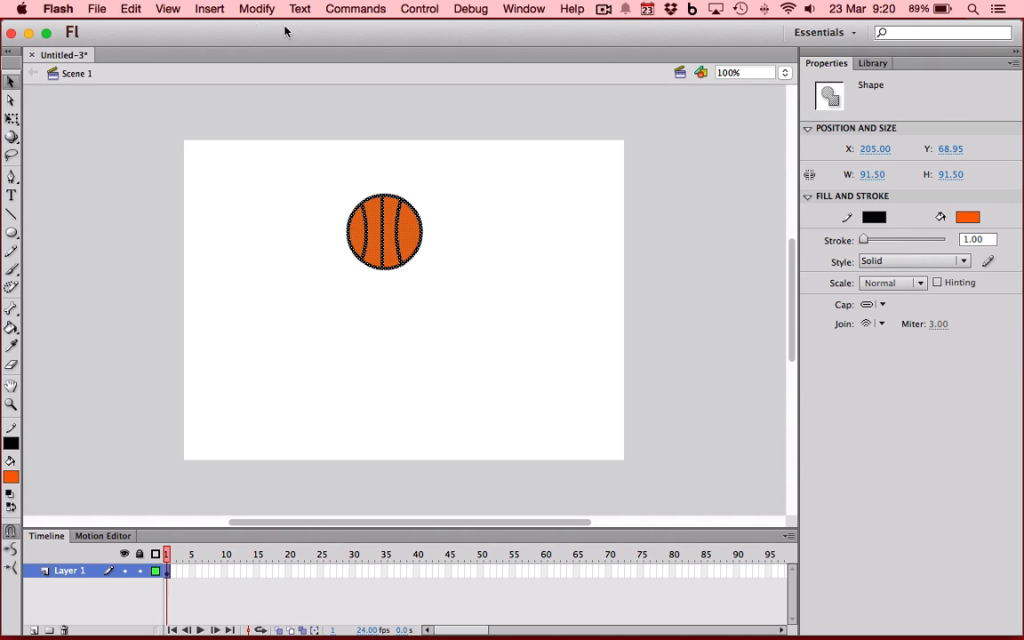
pyautogui.click(257, 9)
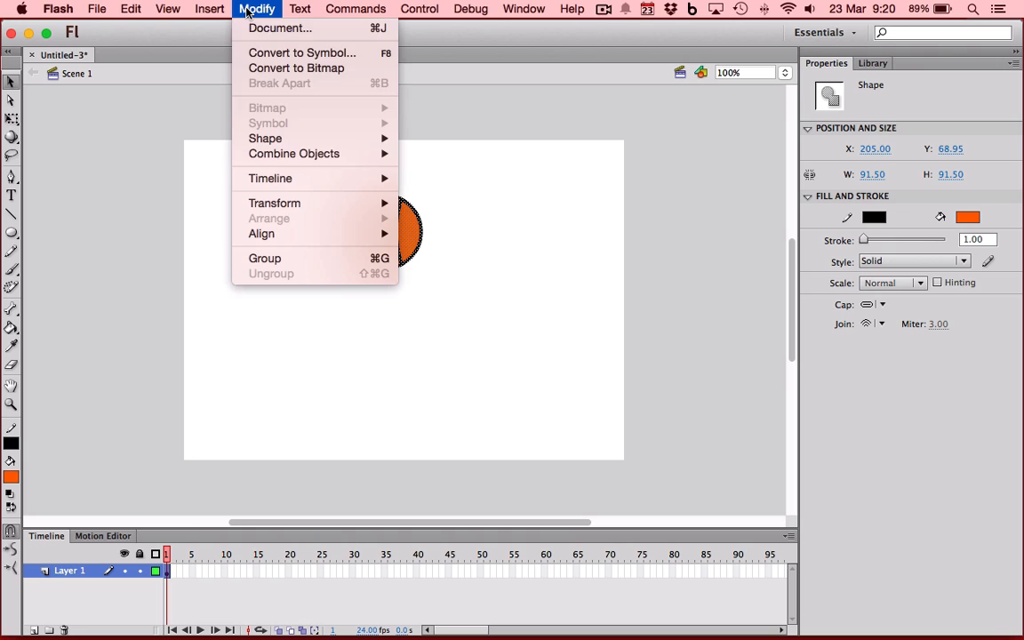
pyautogui.click(287, 53)
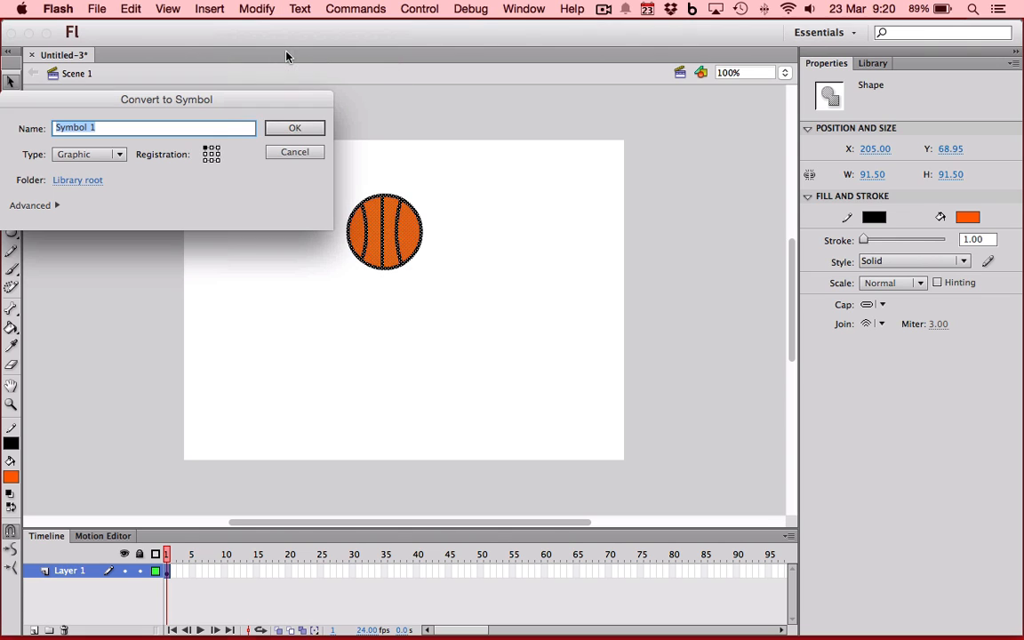
pyautogui.click(118, 156)
pyautogui.click(110, 205)
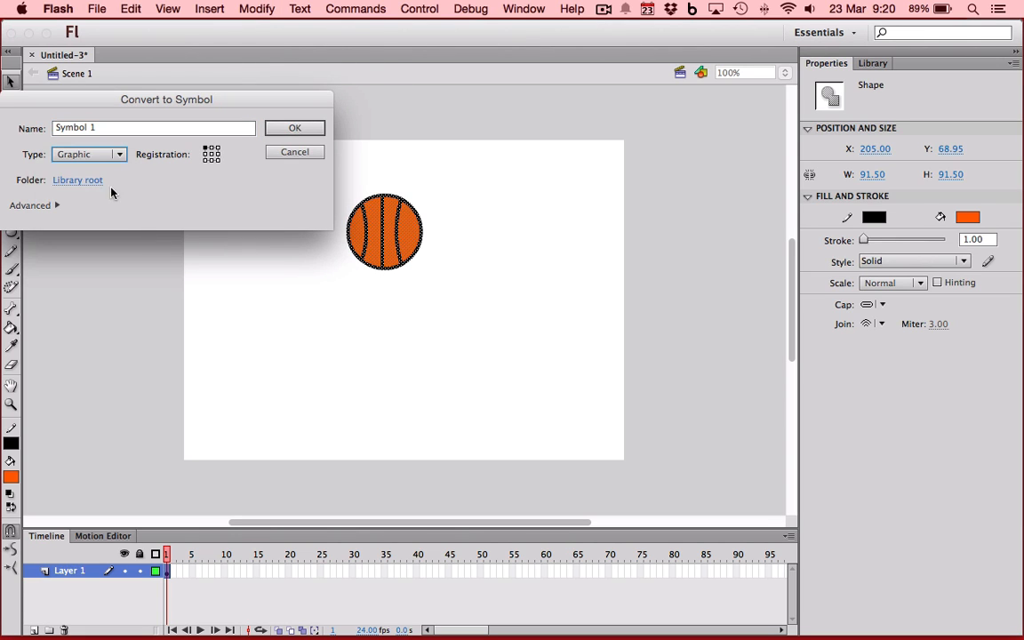
pyautogui.moveTo(113, 128); pyautogui.dragTo(27, 127)
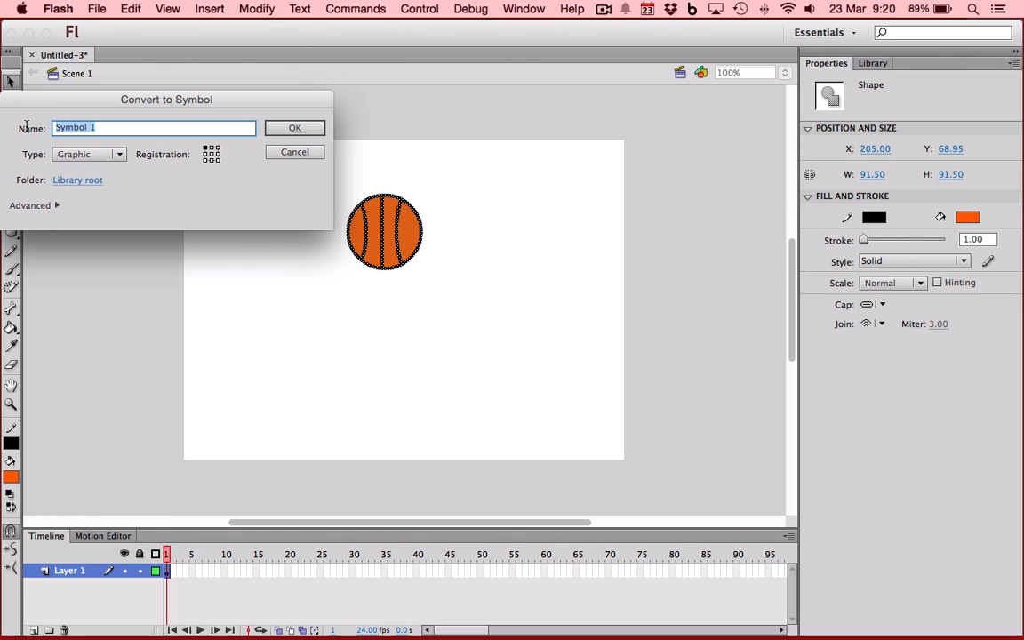
pyautogui.write('ball')
pyautogui.click(296, 128)
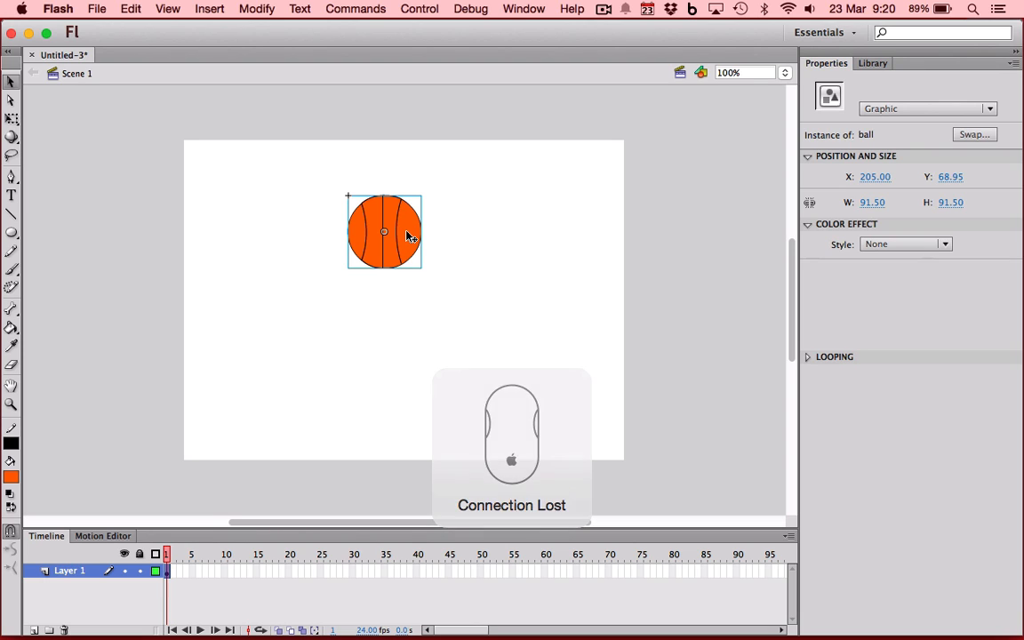
# Step: Move the ball instance slightly up and right to about X 209, Y 54, and show the document's Library
pyautogui.moveTo(408, 237)
pyautogui.mouseDown()
pyautogui.moveTo(423, 222)
pyautogui.moveTo(414, 224)
pyautogui.mouseUp()
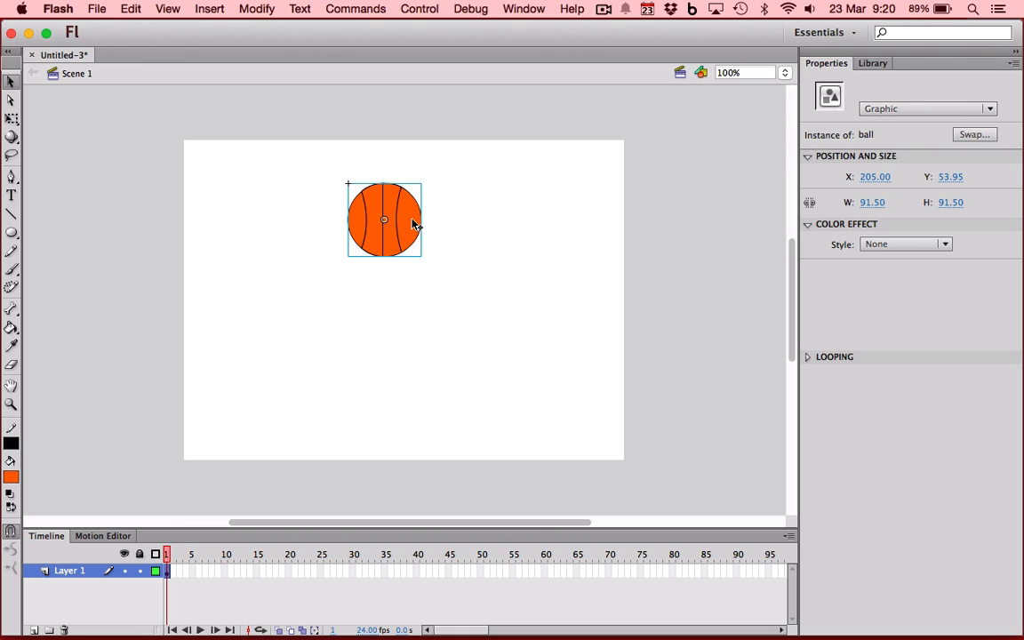
pyautogui.moveTo(414, 224)
pyautogui.mouseDown()
pyautogui.moveTo(432, 235)
pyautogui.moveTo(417, 221)
pyautogui.mouseUp()
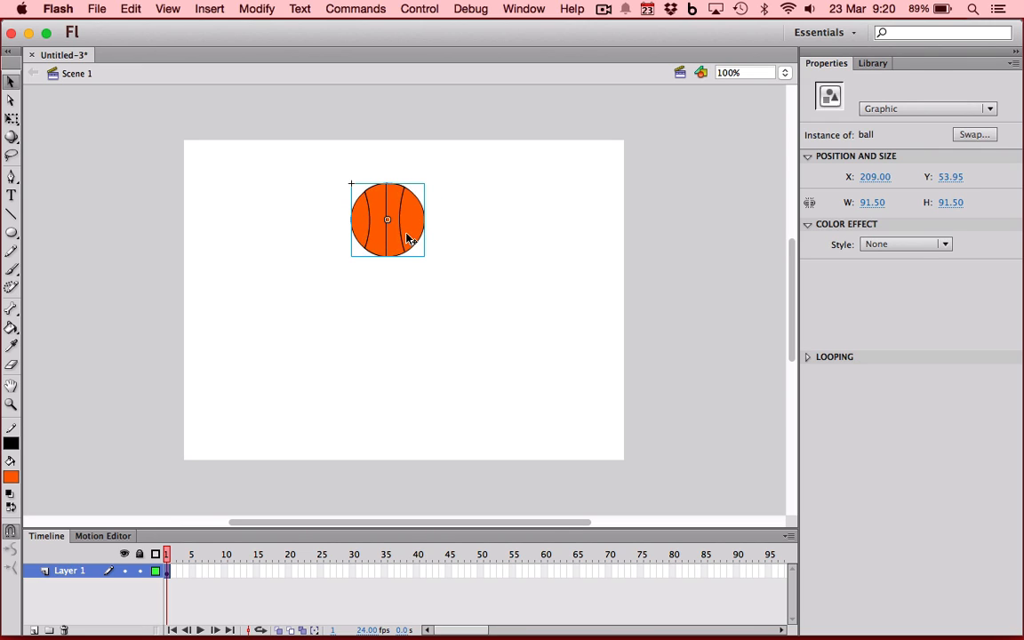
pyautogui.click(875, 63)
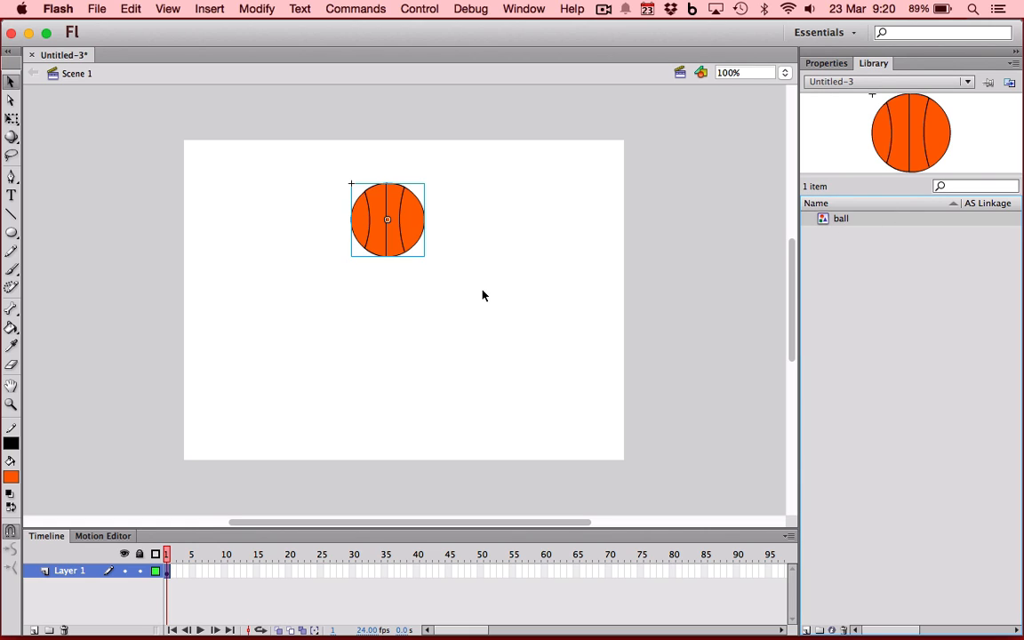
# Step: Create a classic tween on Layer 1 starting at frame 1
pyautogui.click(194, 593)
pyautogui.click(167, 573)
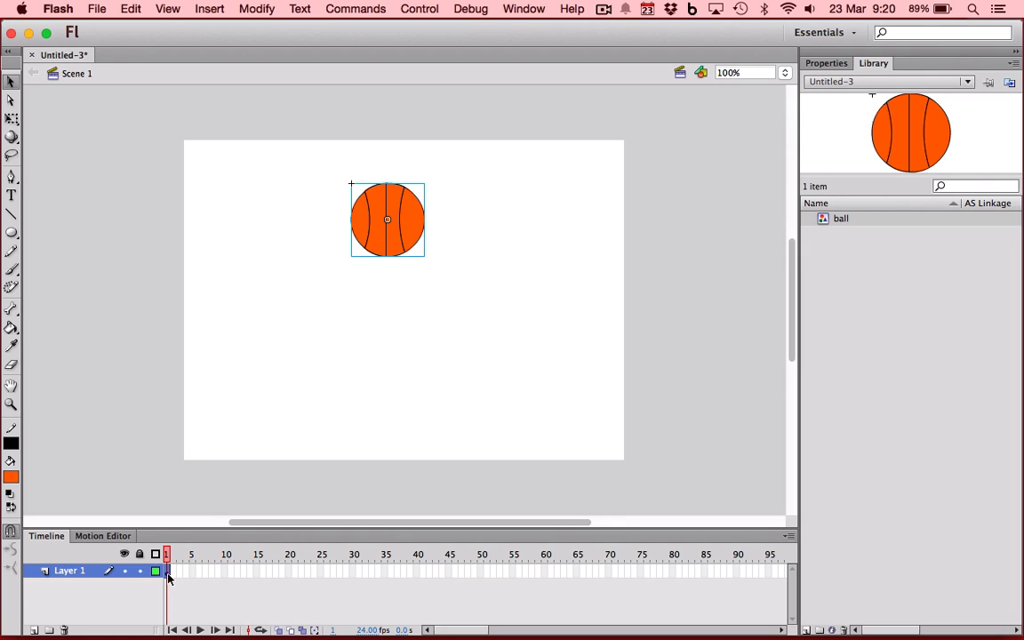
pyautogui.rightClick(169, 578)
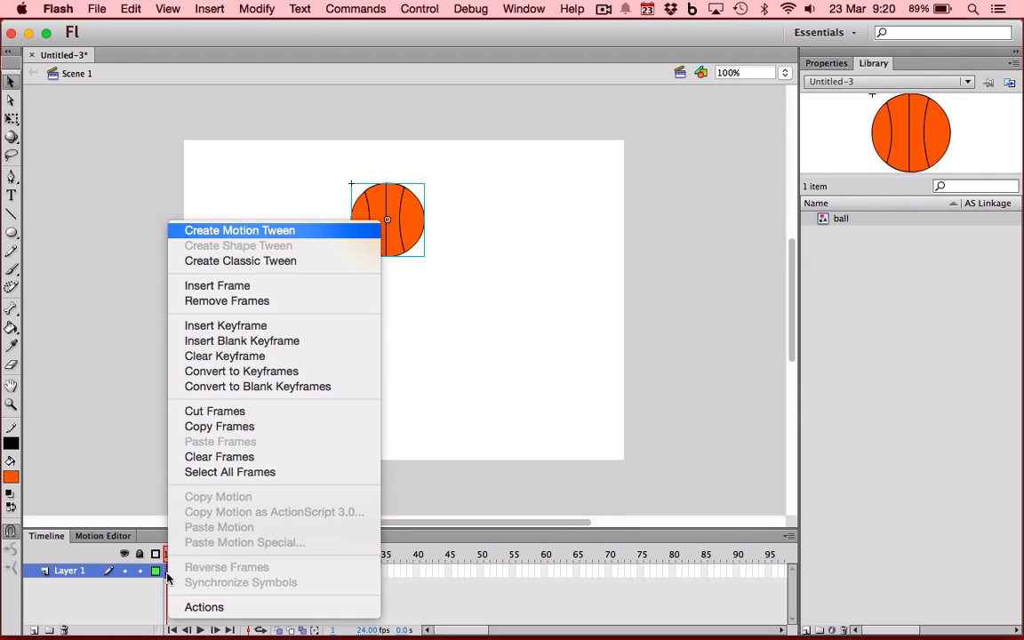
pyautogui.click(294, 260)
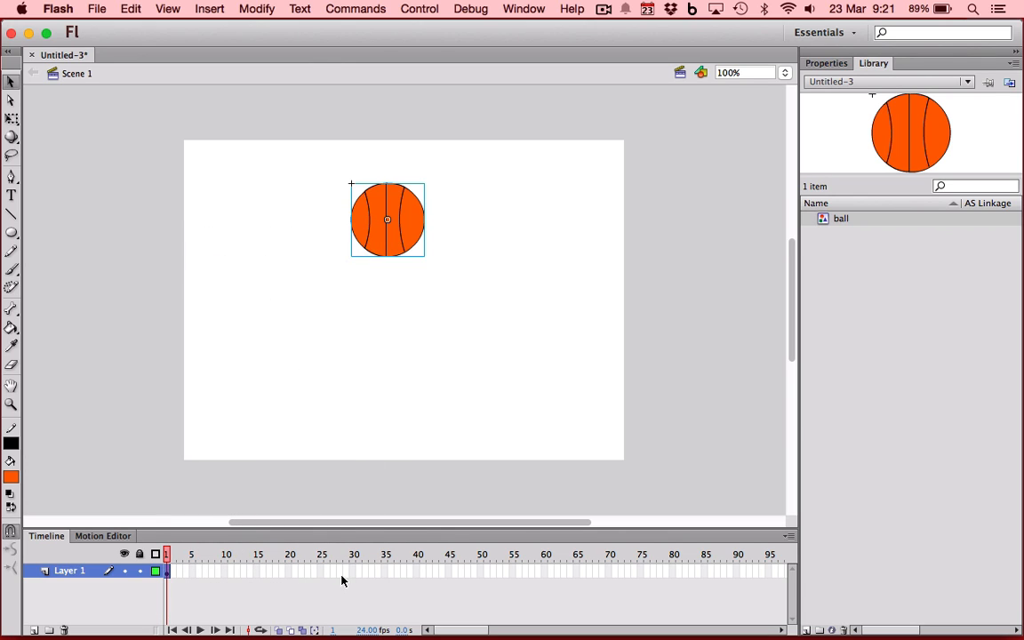
# Step: Insert a keyframe at frame 30 of Layer 1 to end the first tween segment
pyautogui.click(352, 572)
pyautogui.rightClick(352, 574)
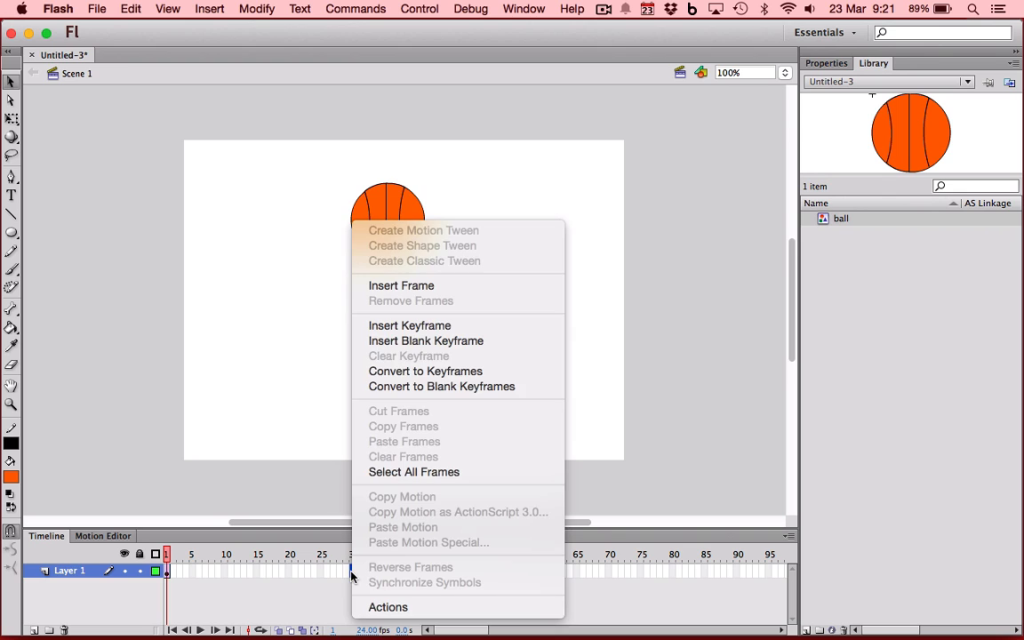
pyautogui.click(442, 326)
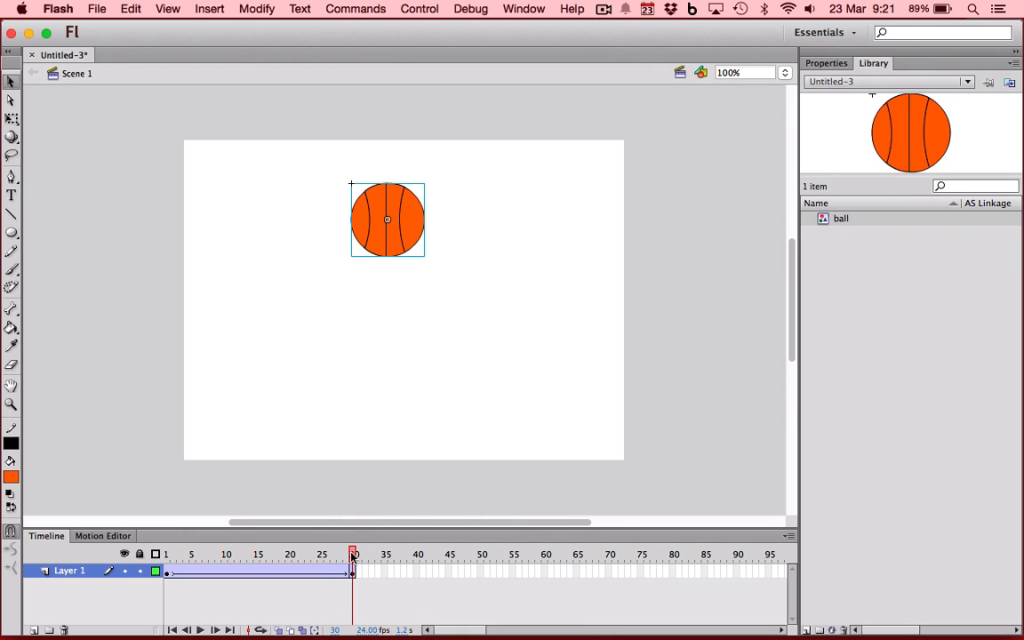
# Step: At frame 30, move the ball straight down until it rests on the stage's bottom edge
pyautogui.moveTo(353, 556)
pyautogui.mouseDown()
pyautogui.moveTo(151, 557)
pyautogui.moveTo(353, 555)
pyautogui.mouseUp()
pyautogui.click(354, 575)
pyautogui.moveTo(396, 236); pyautogui.dragTo(393, 442)
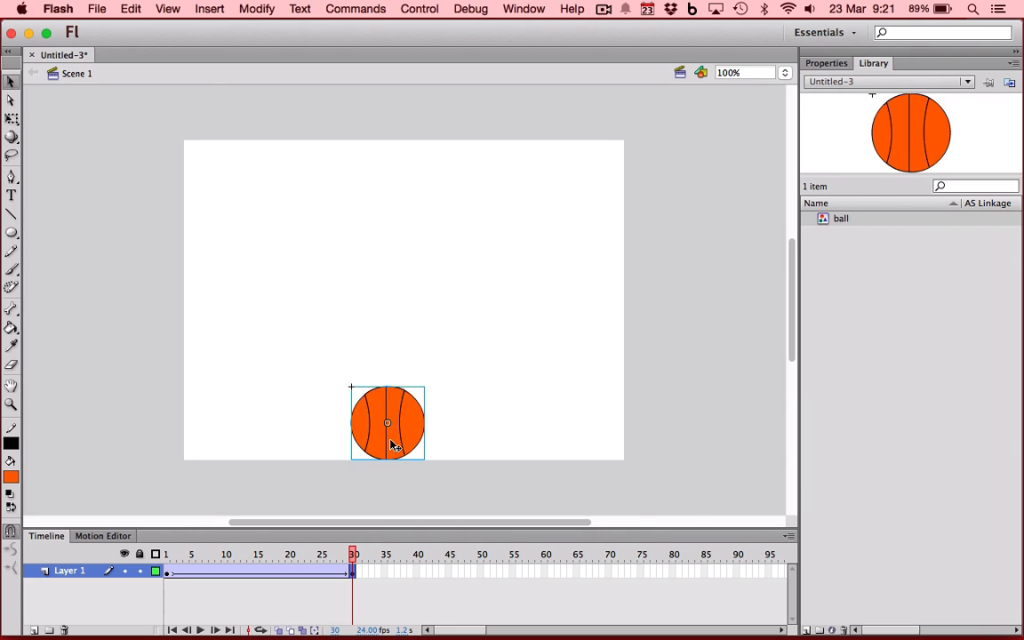
# Step: Insert a keyframe at frame 35 of Layer 1
pyautogui.moveTo(353, 558)
pyautogui.mouseDown()
pyautogui.moveTo(166, 559)
pyautogui.moveTo(354, 558)
pyautogui.moveTo(167, 558)
pyautogui.moveTo(327, 553)
pyautogui.moveTo(355, 540)
pyautogui.moveTo(166, 558)
pyautogui.moveTo(356, 549)
pyautogui.mouseUp()
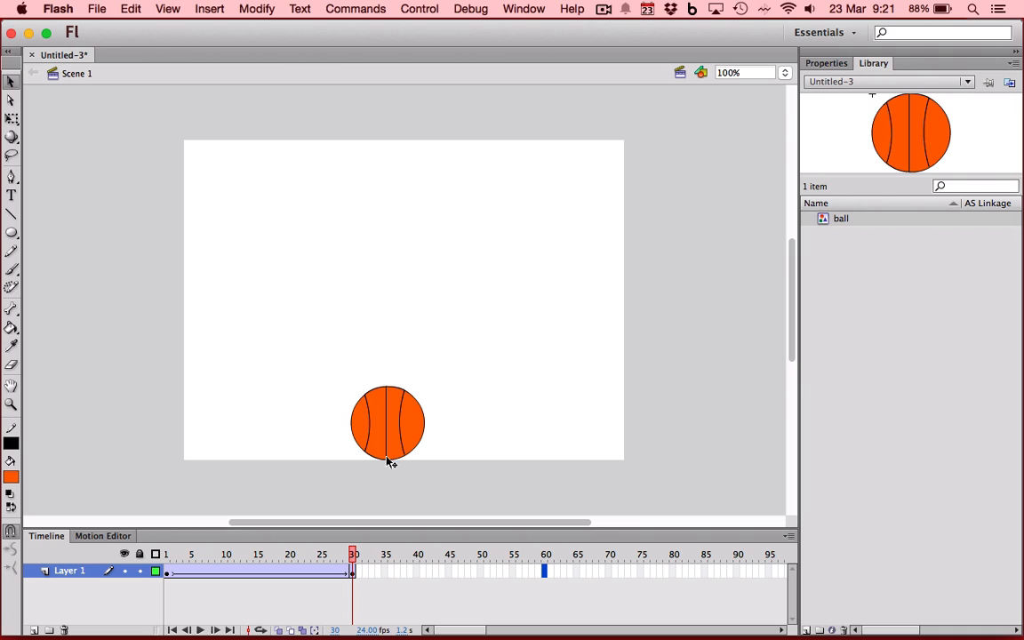
pyautogui.rightClick(385, 571)
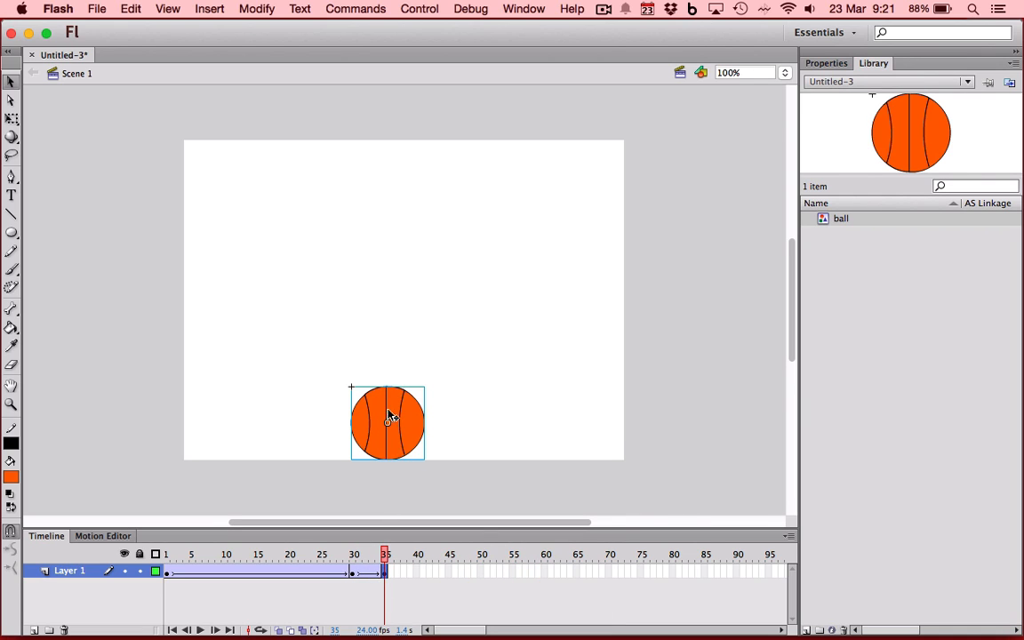
# Step: Insert keyframes at frames 40 and 60 of Layer 1
pyautogui.rightClick(416, 571)
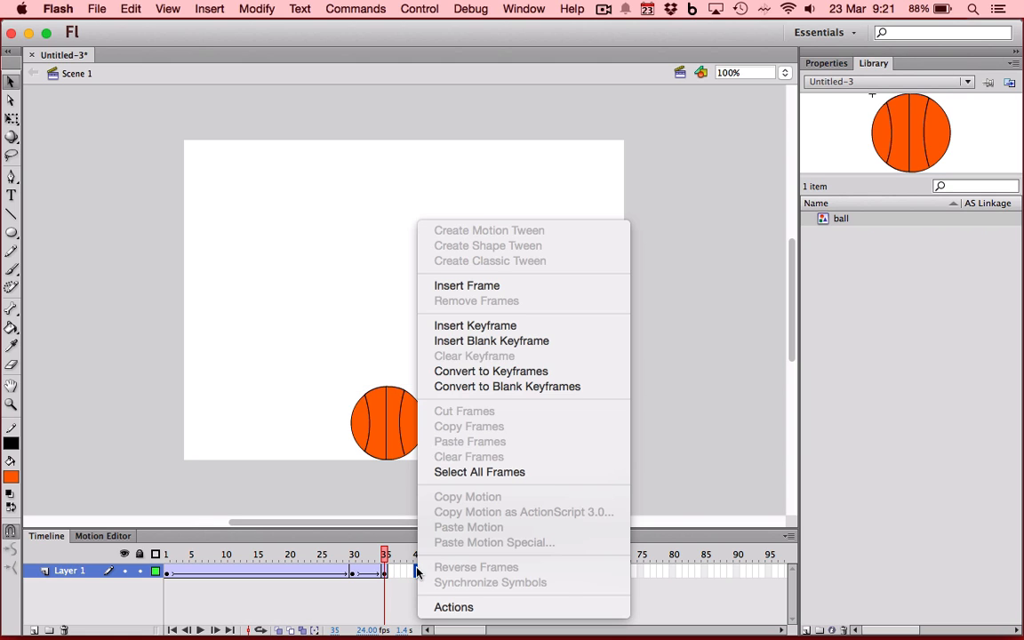
pyautogui.click(494, 330)
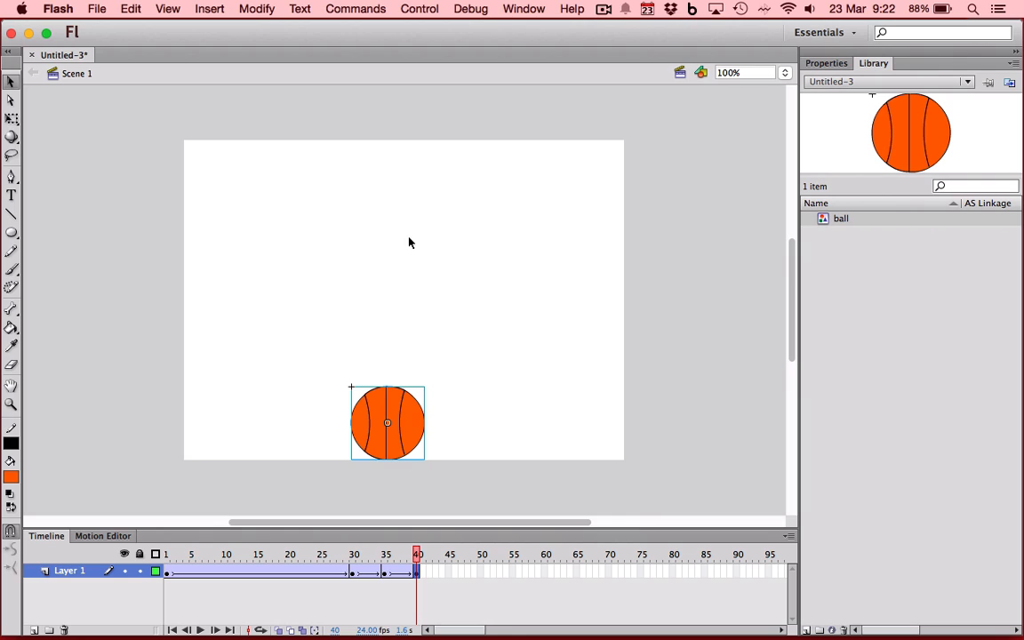
pyautogui.click(577, 572)
pyautogui.click(543, 572)
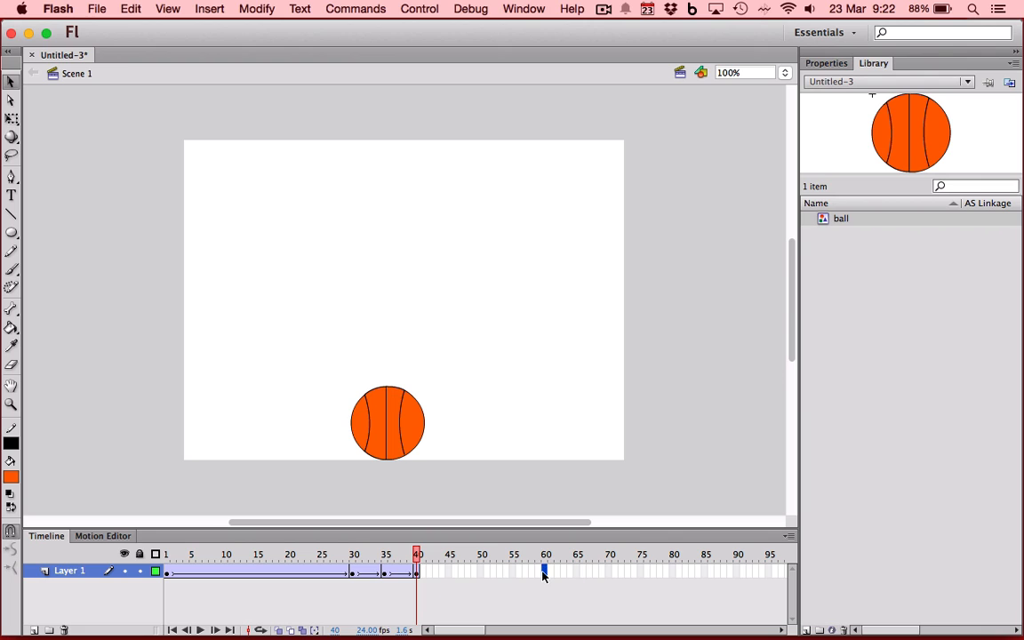
pyautogui.rightClick(544, 570)
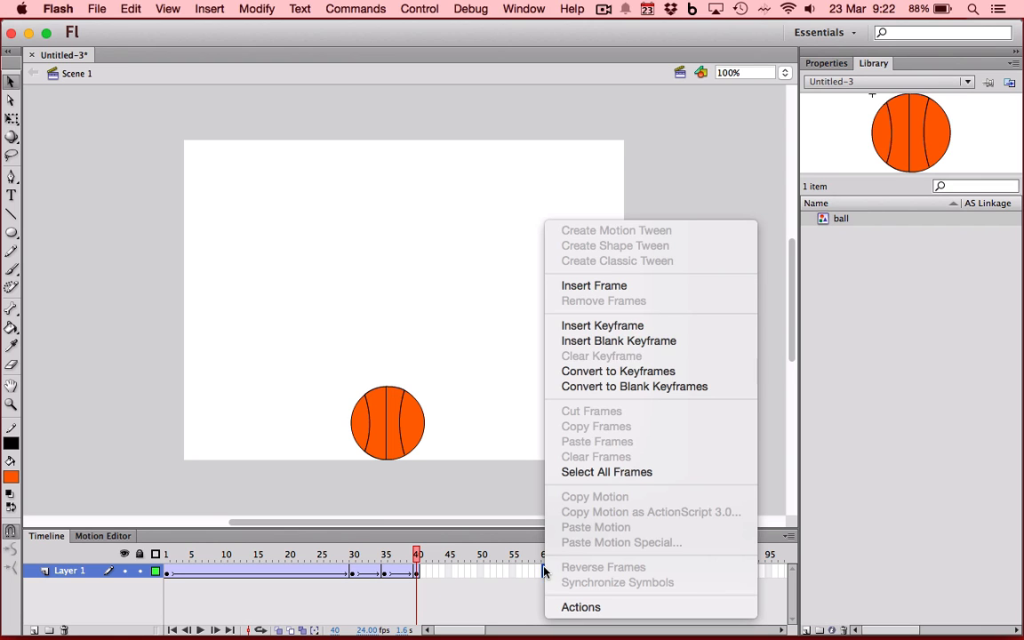
pyautogui.click(600, 326)
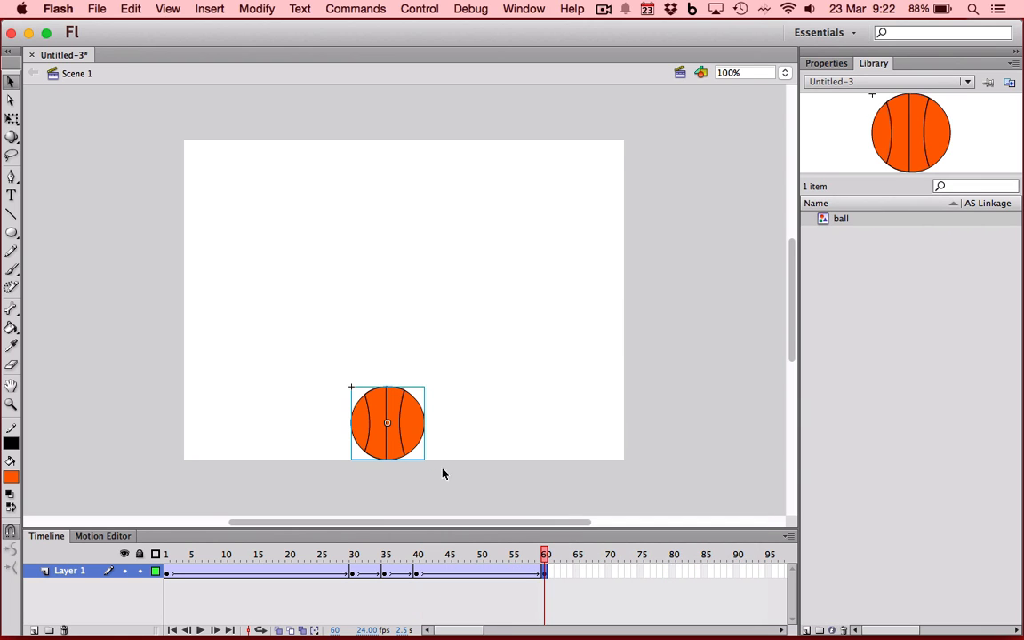
# Step: At frame 60, move the ball straight up near the stage's top, and shift that keyframe to frame 70
pyautogui.moveTo(408, 426); pyautogui.dragTo(409, 231)
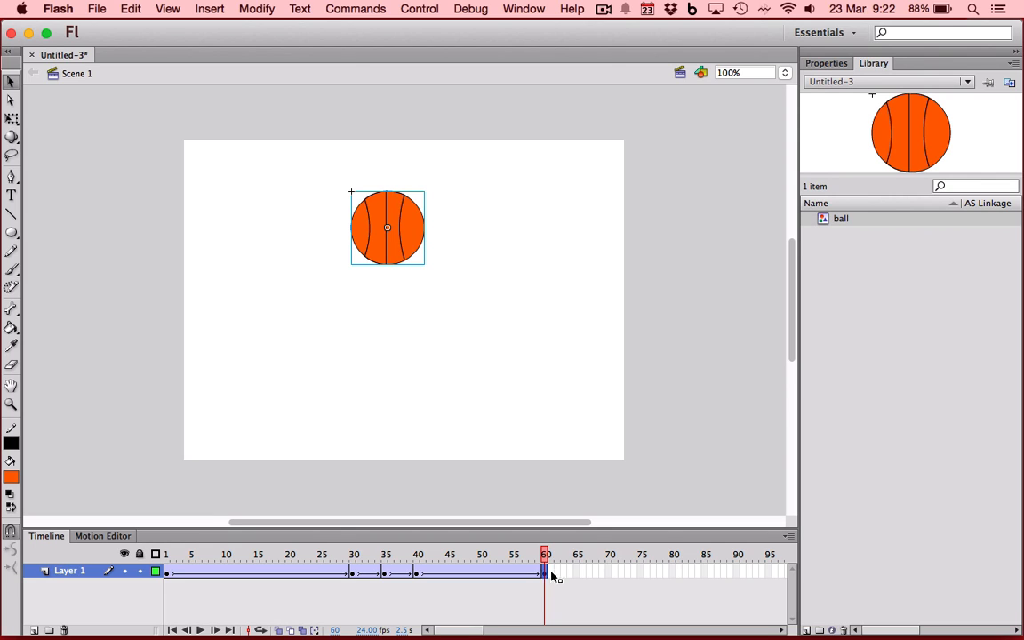
pyautogui.click(609, 572)
# Step: Play the animation from frame 1 and examine how the ball lands around the keyframes at frames 30 and 35
pyautogui.moveTo(607, 572); pyautogui.dragTo(156, 571)
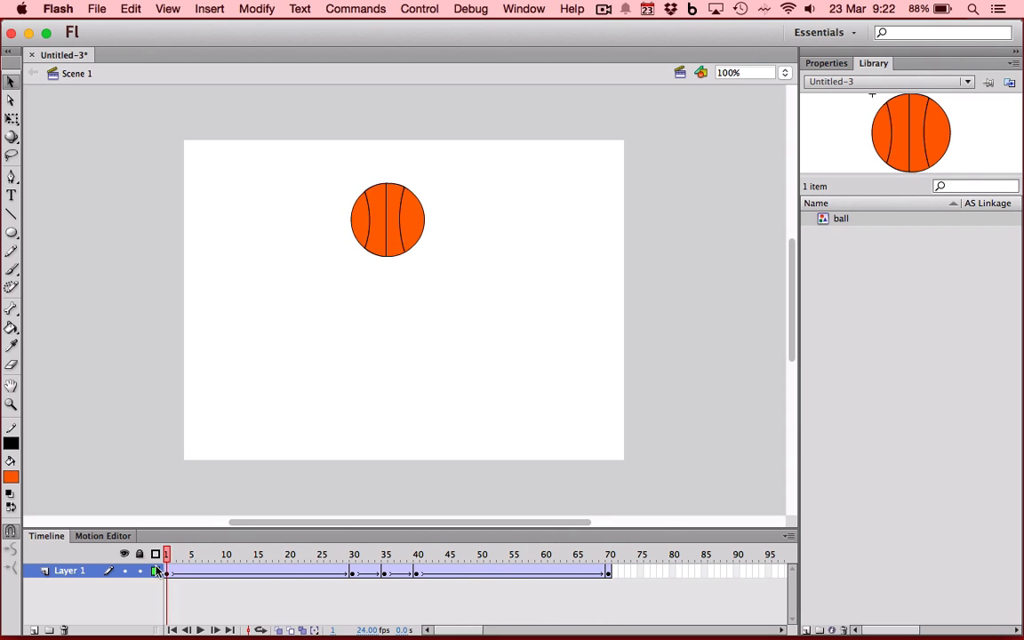
pyautogui.click(202, 630)
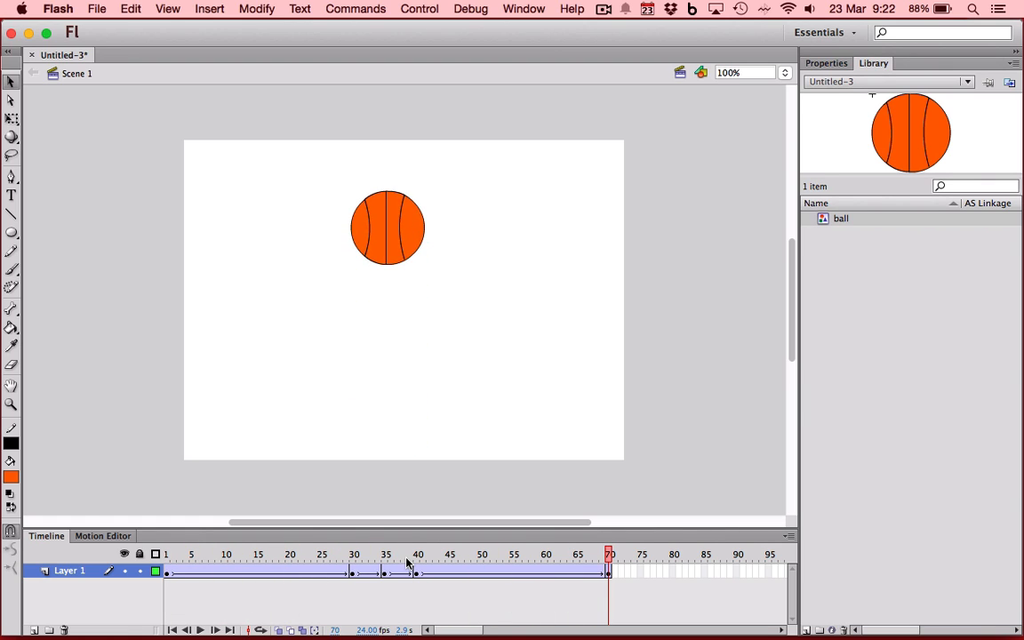
pyautogui.moveTo(408, 562); pyautogui.dragTo(386, 576)
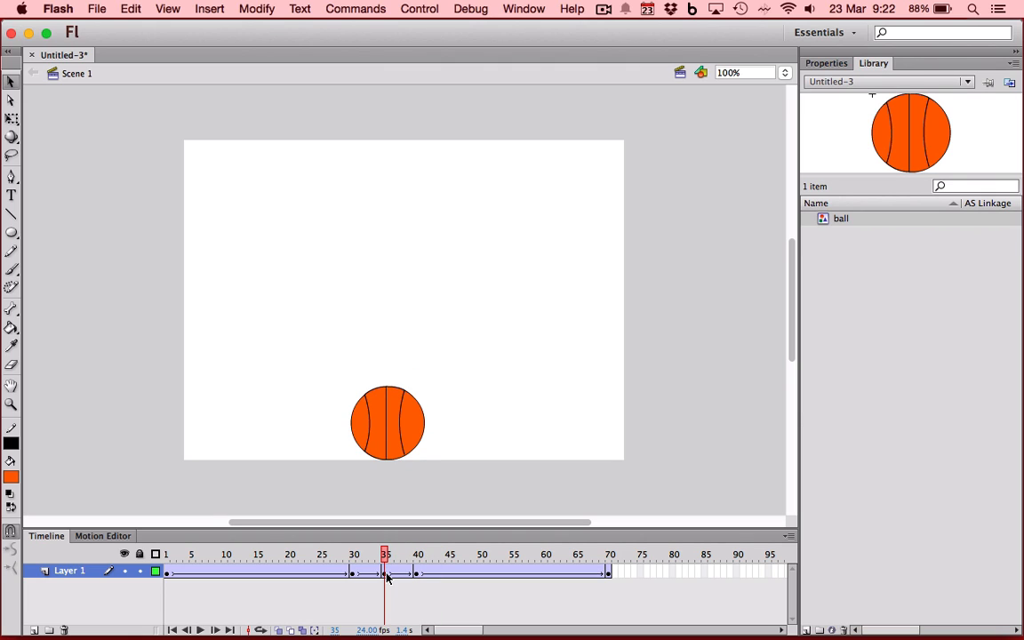
pyautogui.click(386, 573)
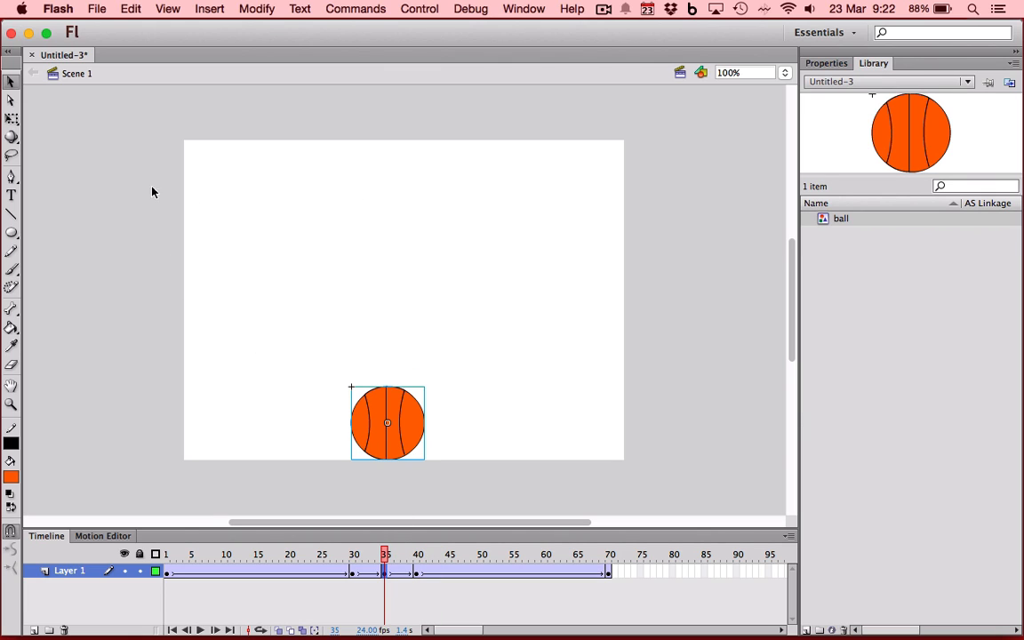
pyautogui.click(378, 555)
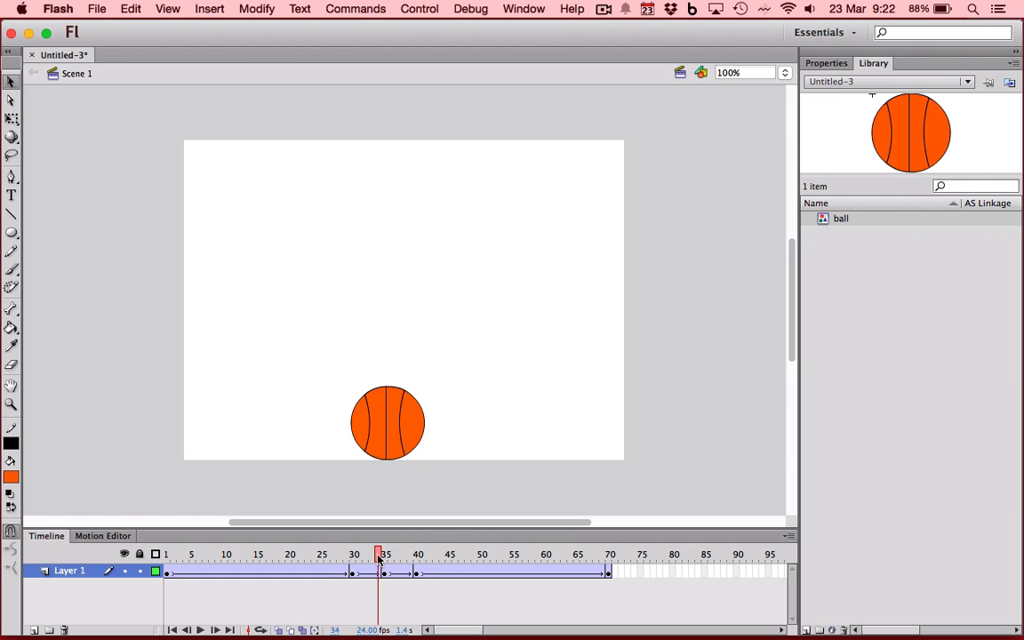
pyautogui.click(373, 556)
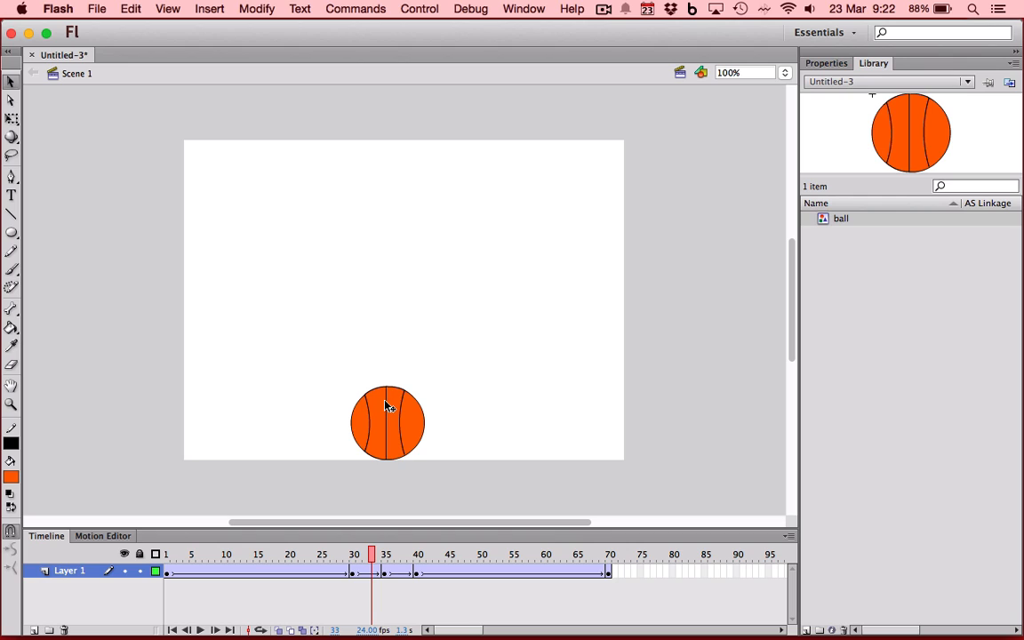
pyautogui.click(385, 573)
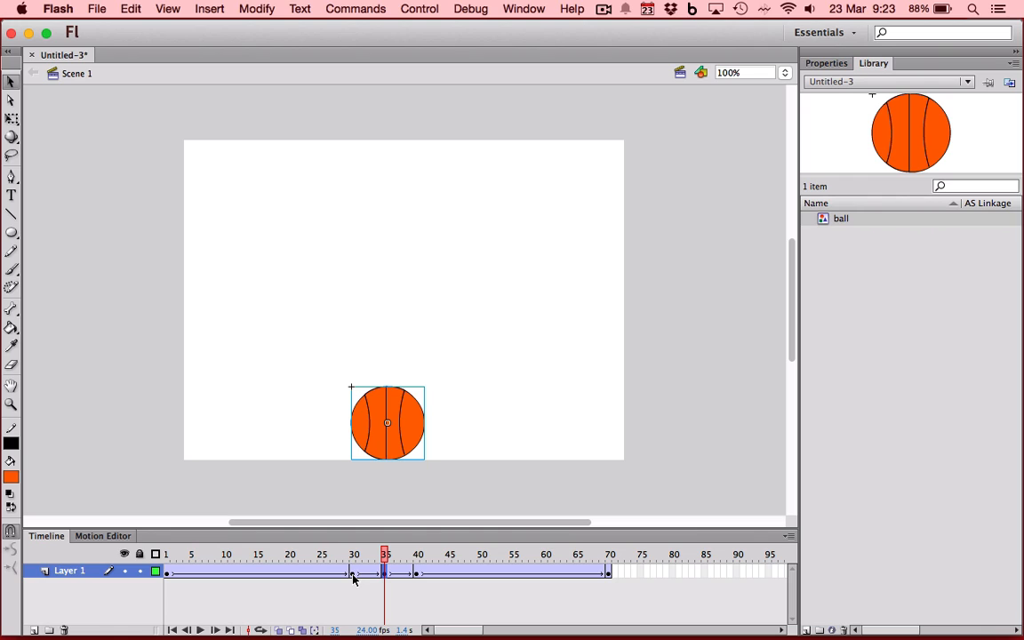
pyautogui.moveTo(353, 574); pyautogui.dragTo(387, 574)
pyautogui.click(353, 574)
pyautogui.moveTo(352, 574); pyautogui.dragTo(386, 576)
pyautogui.click(389, 485)
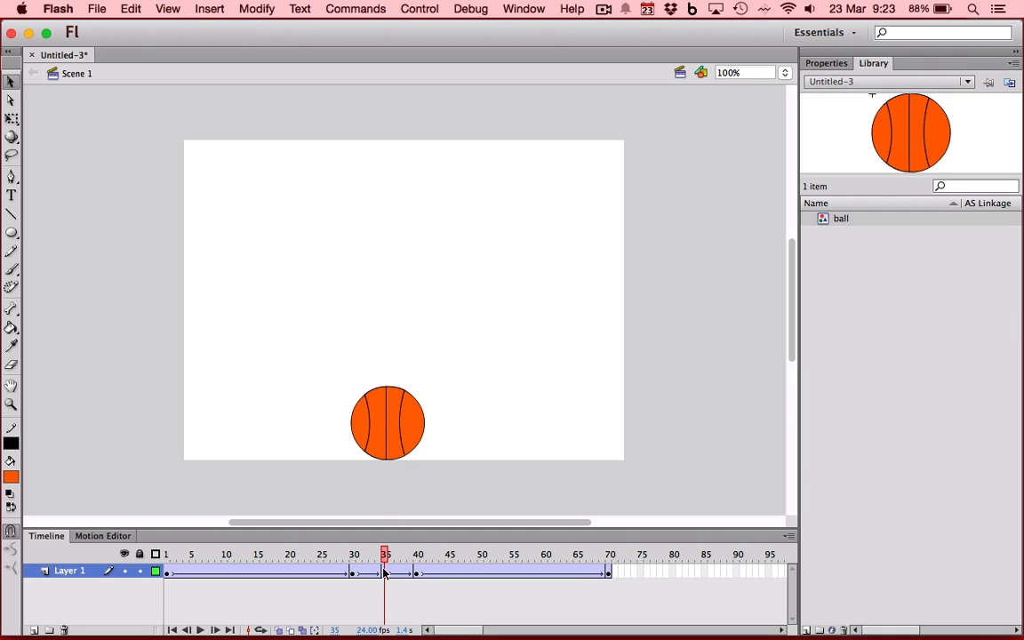
pyautogui.click(398, 446)
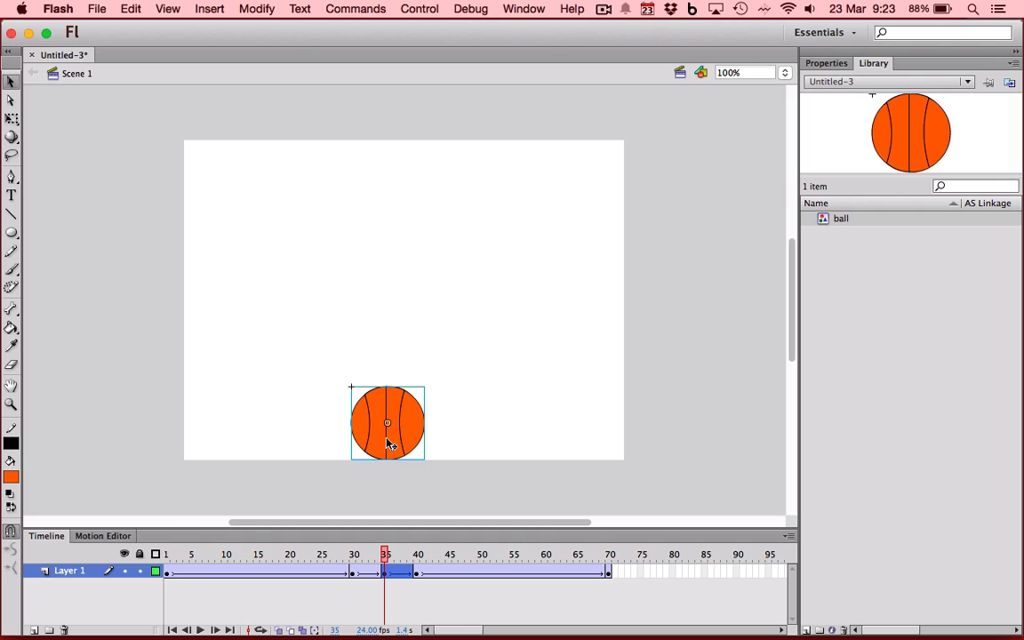
# Step: Try squashing the ball at frame 35 with Free Transform, first about its centre, and again about its bottom edge to roughly half height
pyautogui.click(11, 118)
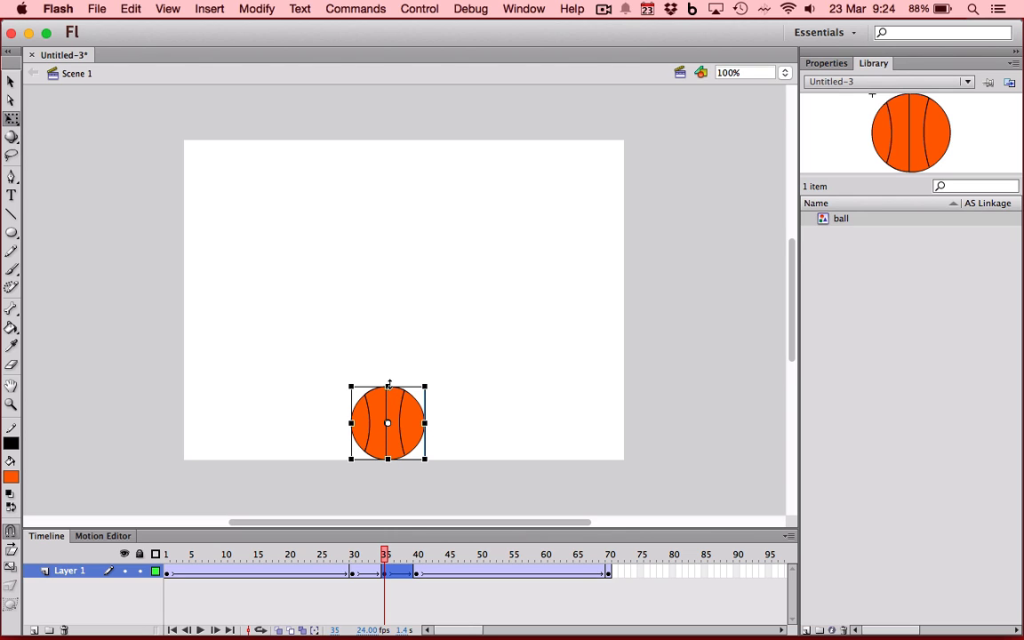
pyautogui.moveTo(388, 384); pyautogui.dragTo(387, 400)
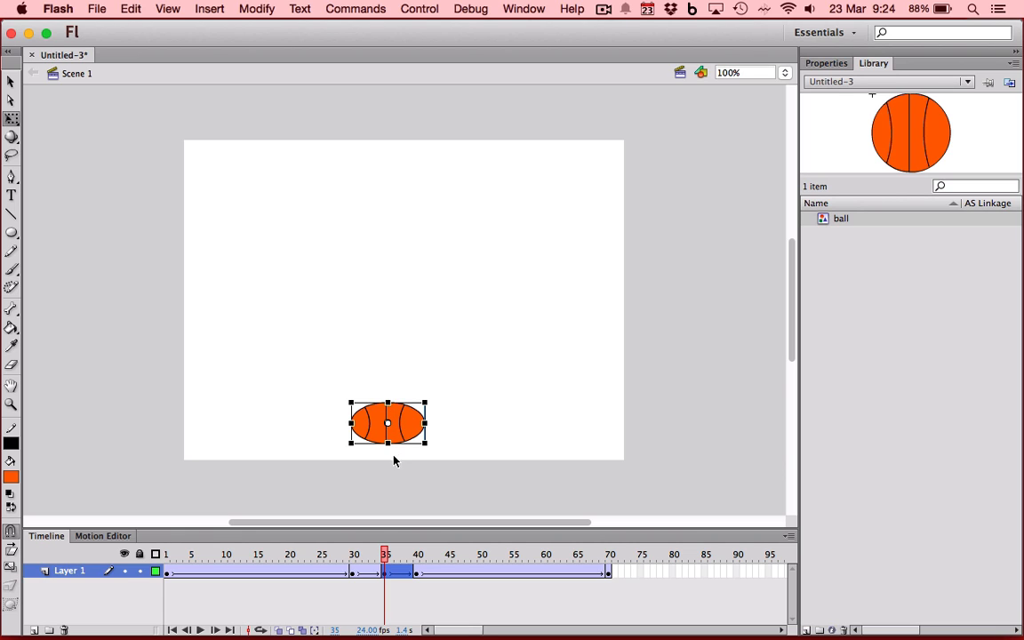
pyautogui.press('super+z')
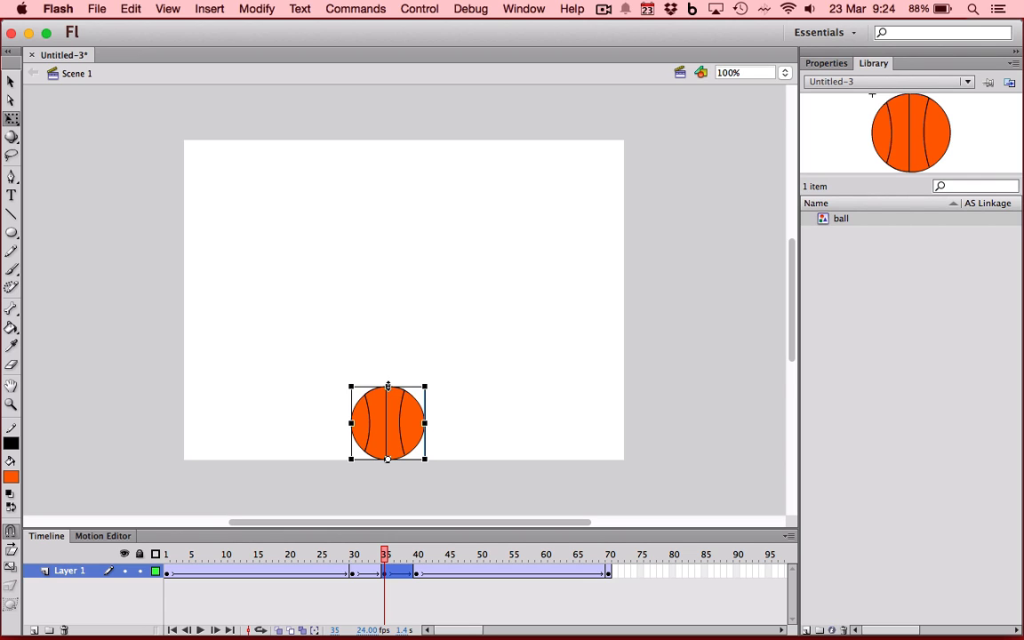
pyautogui.moveTo(388, 386); pyautogui.dragTo(387, 420)
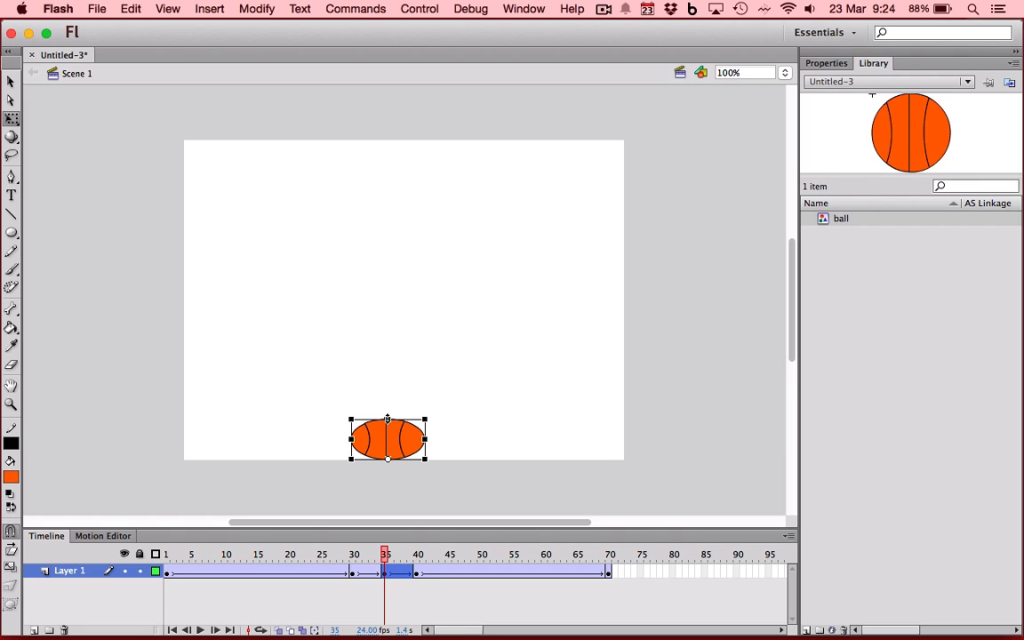
# Step: Compare the ball's shape at the keyframes at frames 30, 35 and 40
pyautogui.click(385, 555)
pyautogui.moveTo(384, 555); pyautogui.dragTo(351, 555)
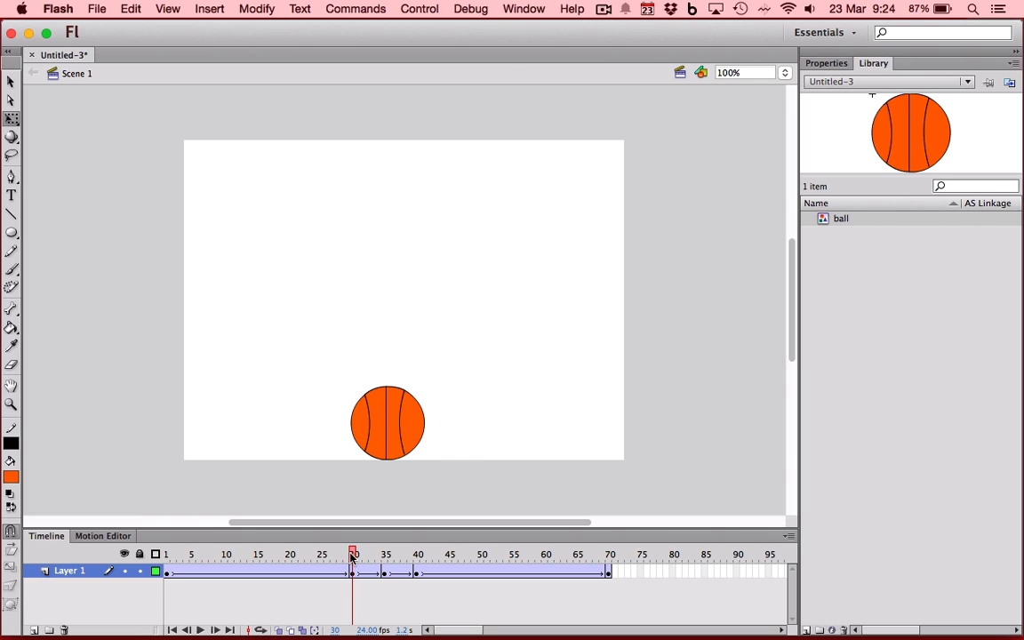
pyautogui.click(354, 574)
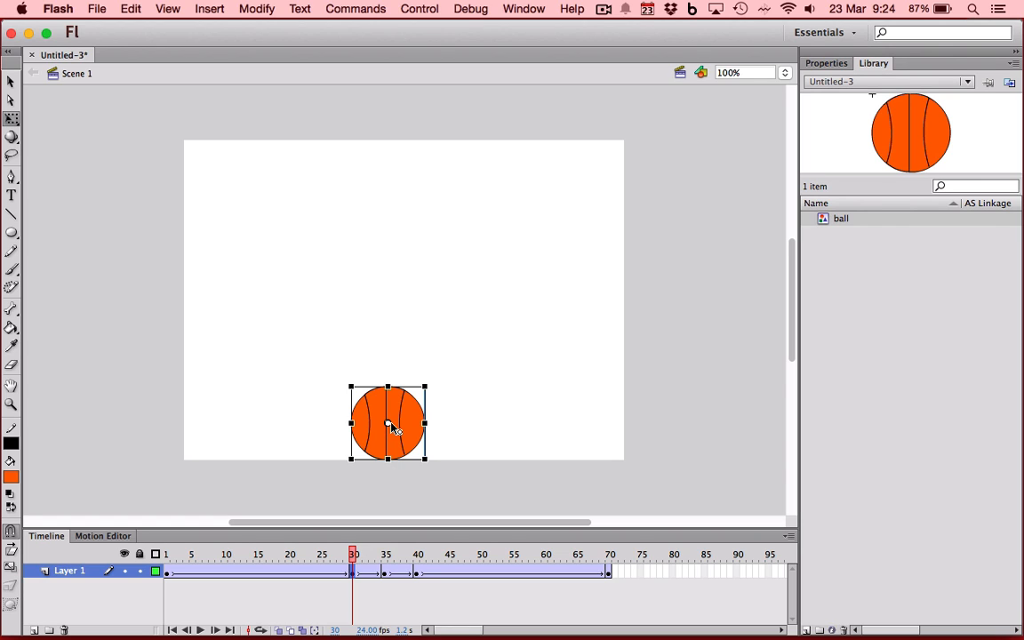
pyautogui.click(414, 572)
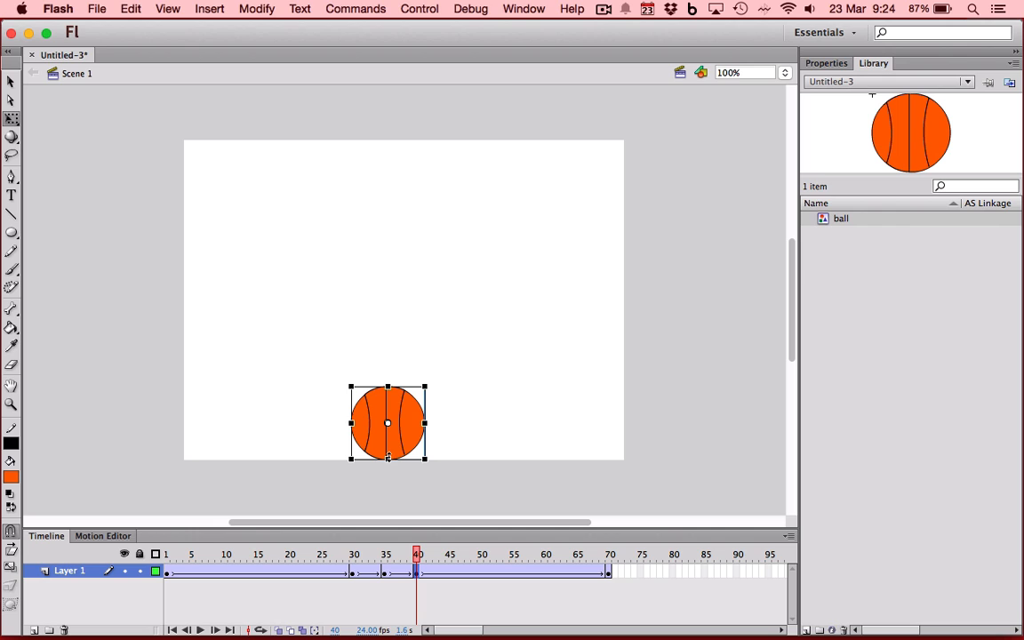
pyautogui.click(411, 555)
pyautogui.moveTo(411, 555); pyautogui.dragTo(385, 555)
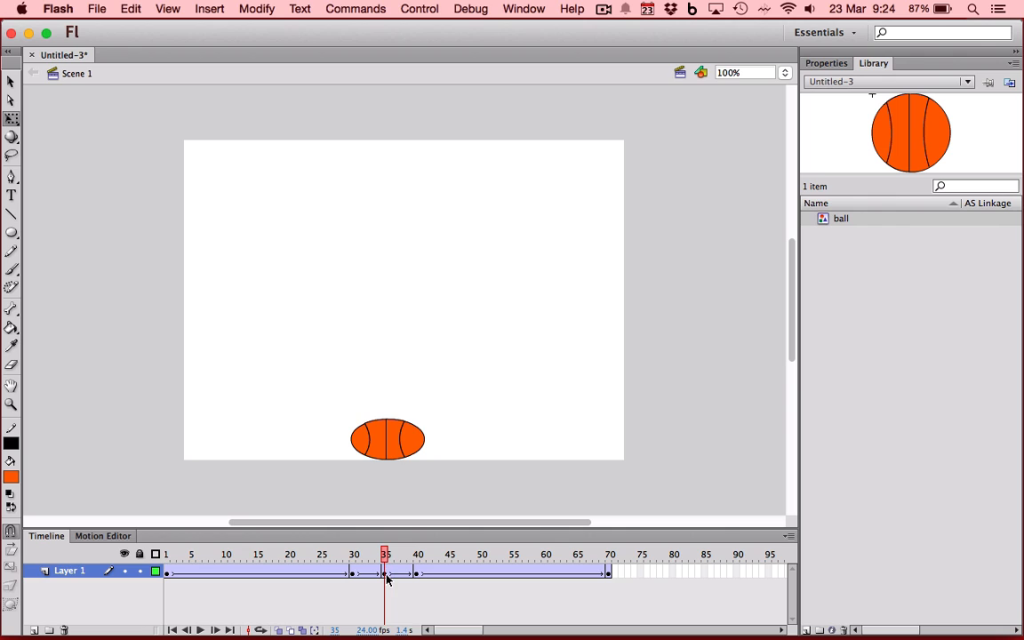
pyautogui.click(386, 573)
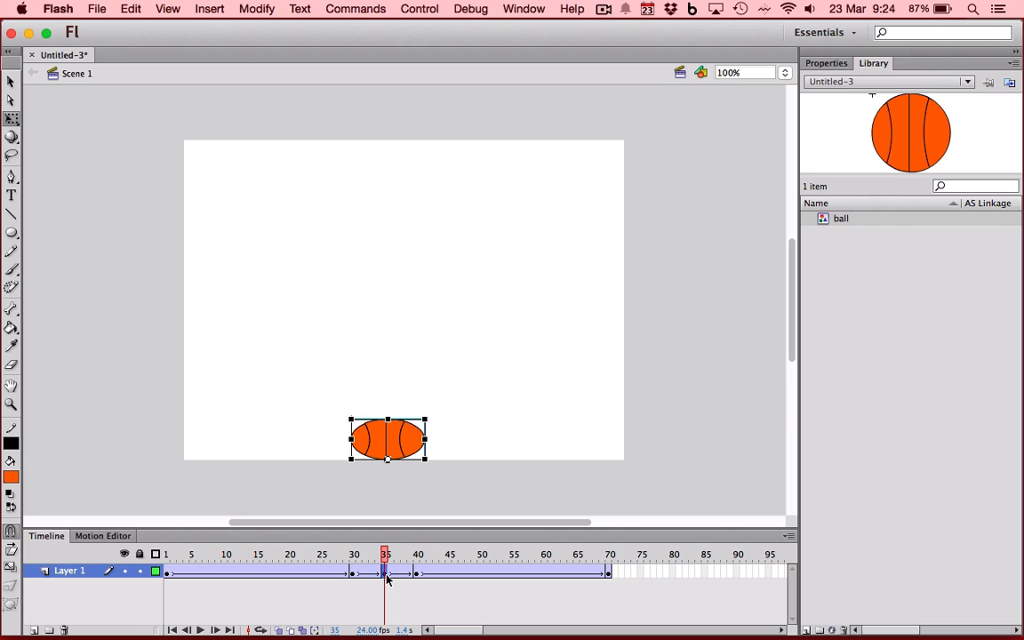
# Step: Undo the ball's squash and transformation point change at frame 35
pyautogui.click(389, 445)
pyautogui.press('super+z')
pyautogui.press('super+z')
pyautogui.press('super+z')
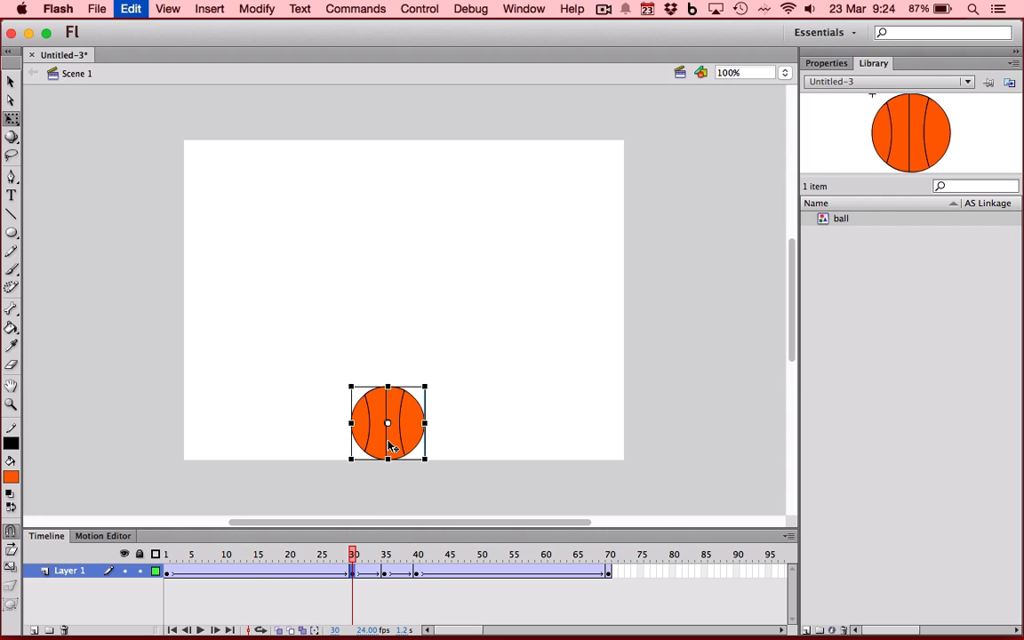
pyautogui.press('super+y')
pyautogui.press('super+y')
pyautogui.press('super+y')
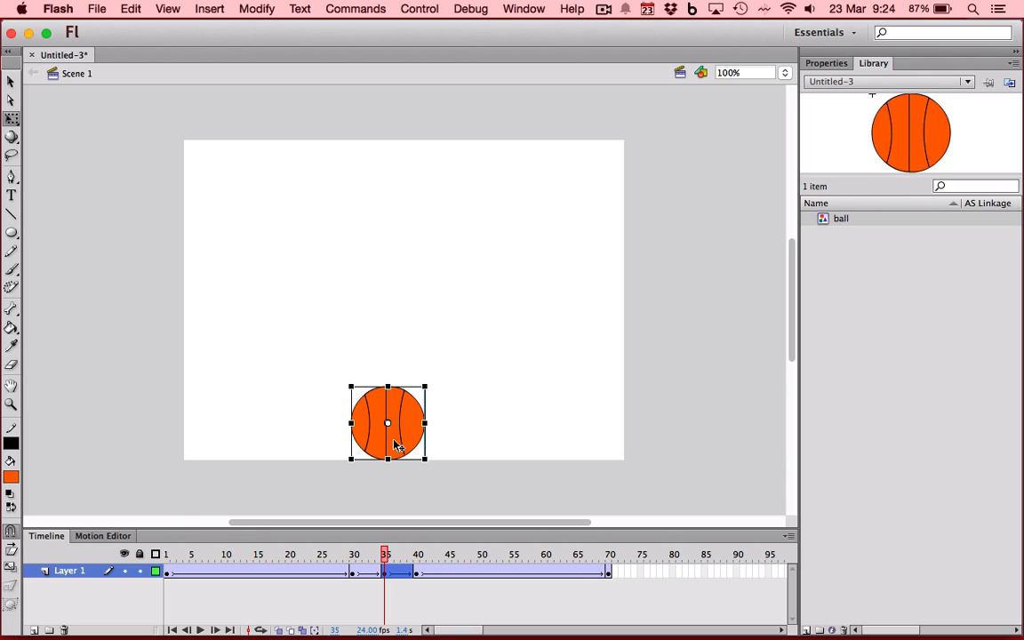
# Step: At frame 35, squash the ball to about 60% of its height with its bottom edge on the ground, and return to frame 1
pyautogui.click(418, 574)
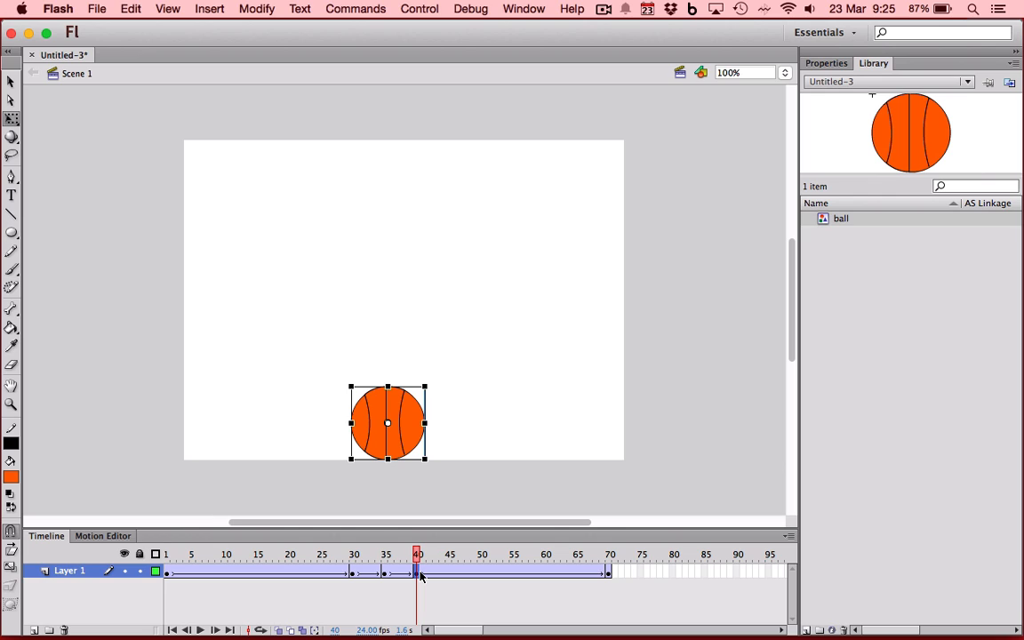
pyautogui.click(384, 573)
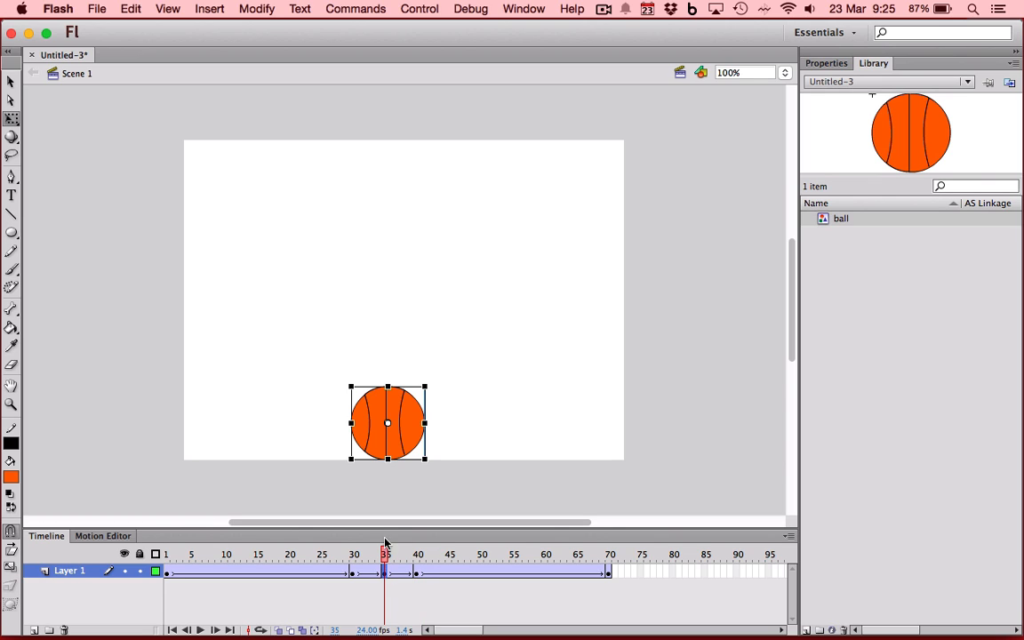
pyautogui.moveTo(387, 388); pyautogui.dragTo(405, 438)
pyautogui.click(436, 487)
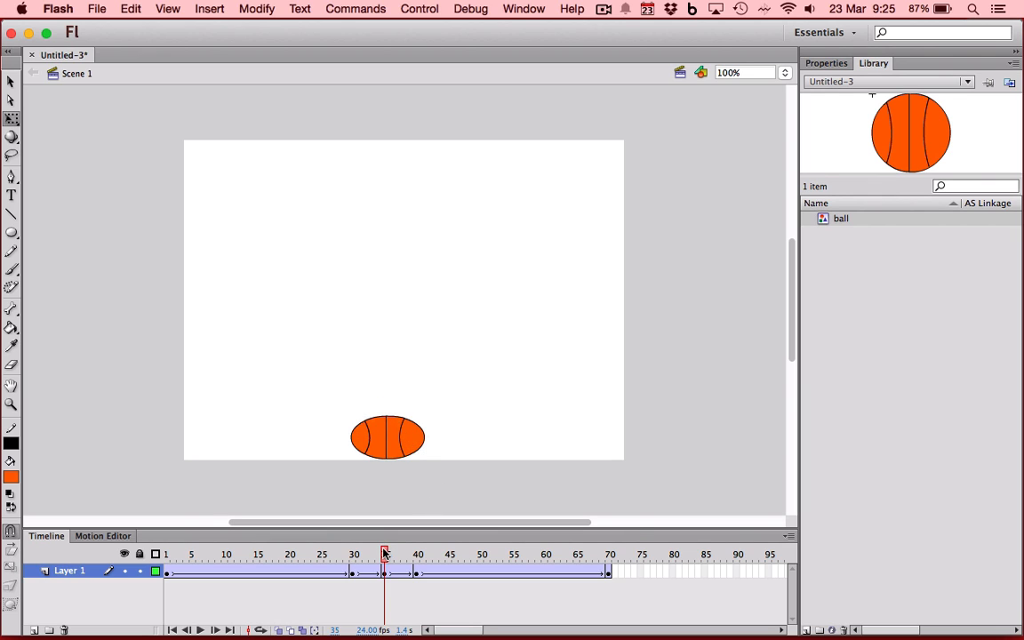
pyautogui.moveTo(384, 553); pyautogui.dragTo(167, 555)
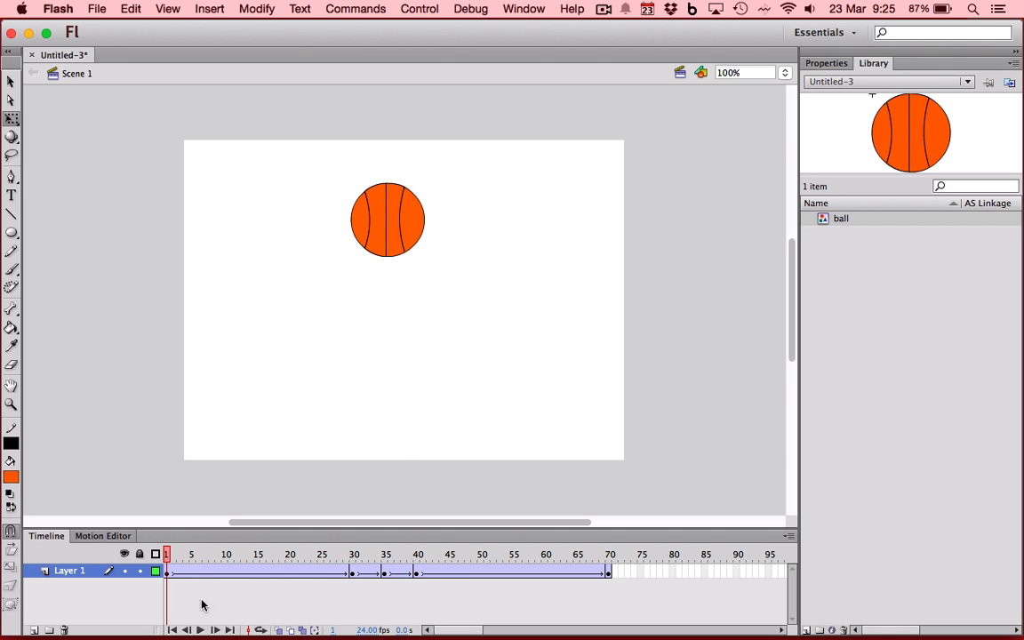
pyautogui.click(348, 10)
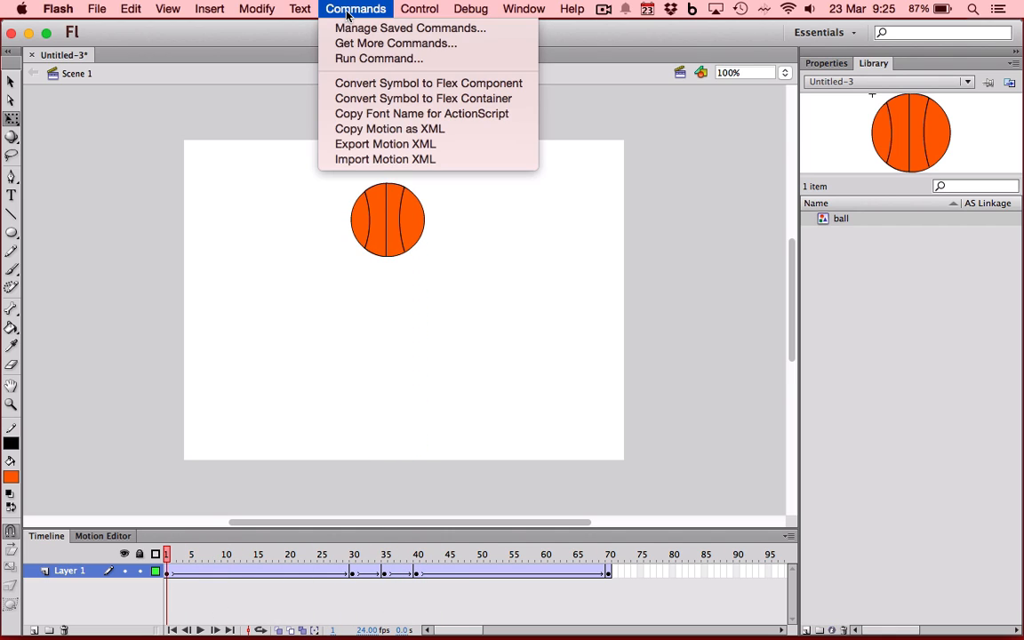
pyautogui.moveTo(267, 10)
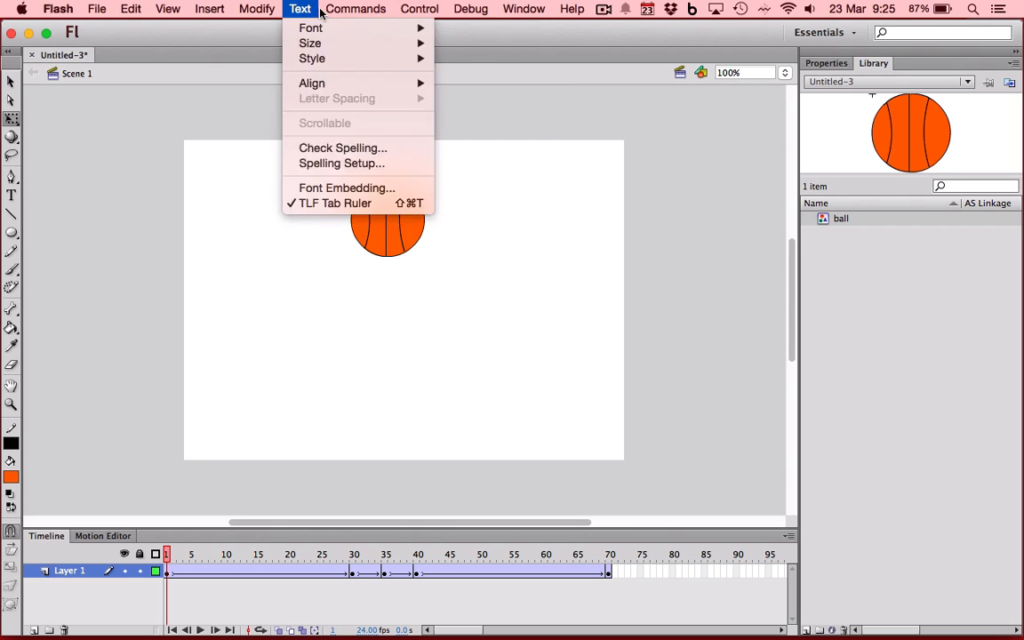
pyautogui.moveTo(418, 11)
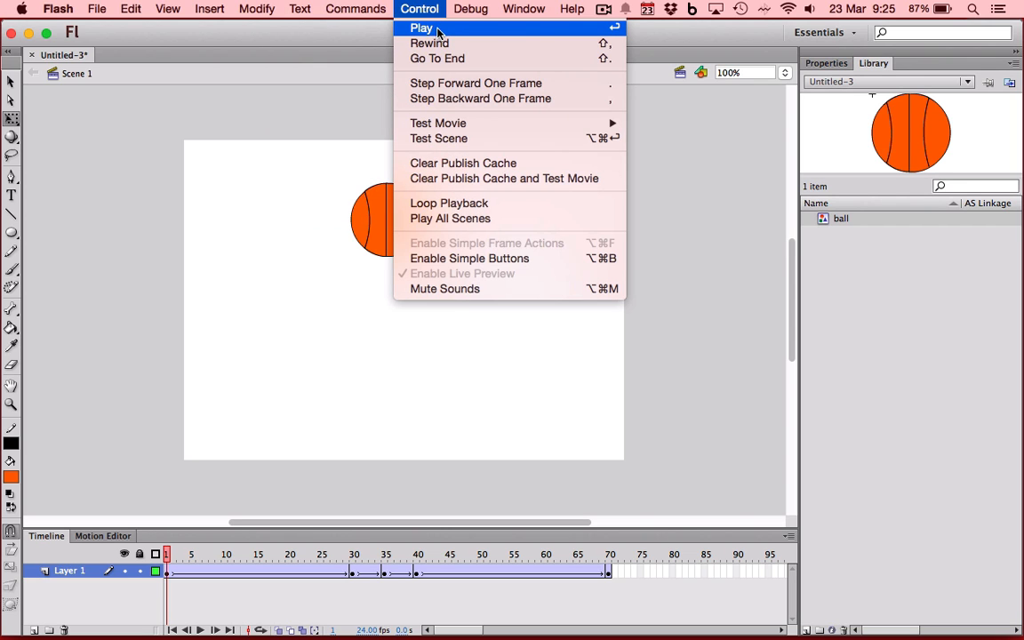
pyautogui.moveTo(485, 123)
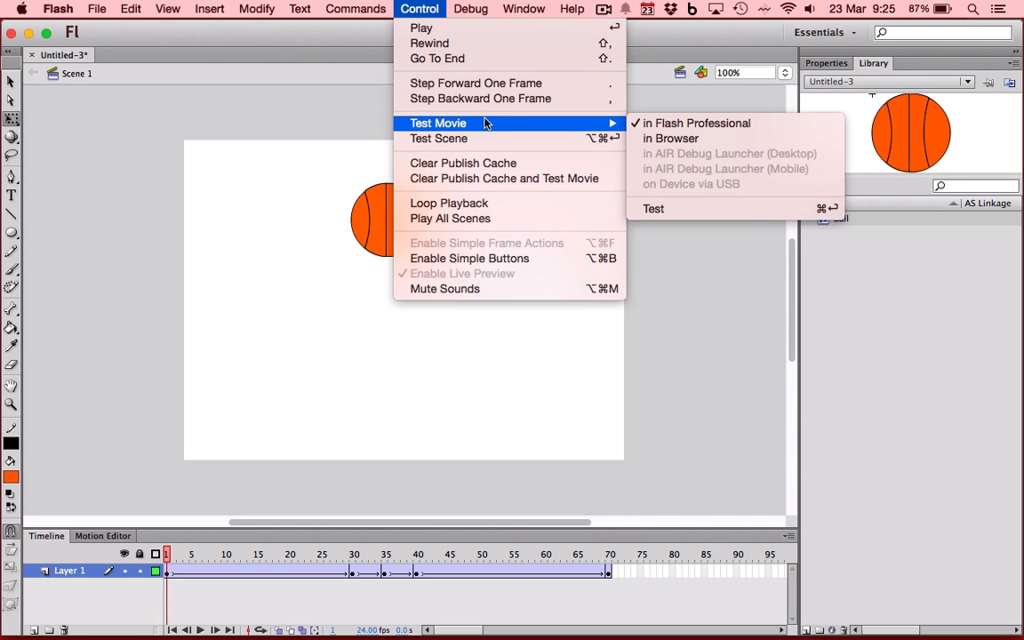
pyautogui.click(244, 248)
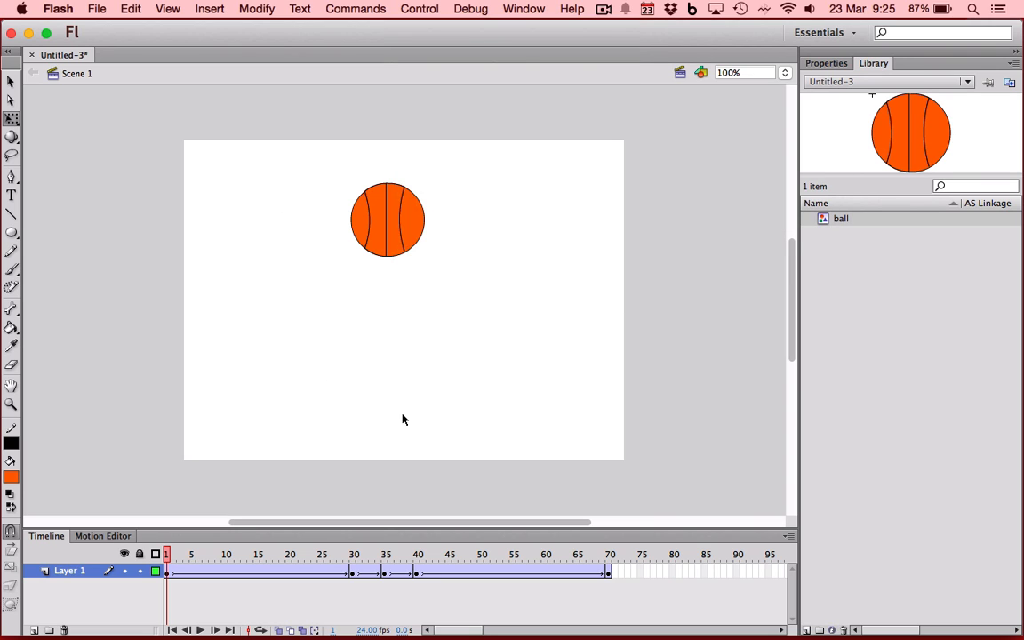
# Step: Preview the bouncing ball as a test movie and close the preview
pyautogui.press('super+Return')
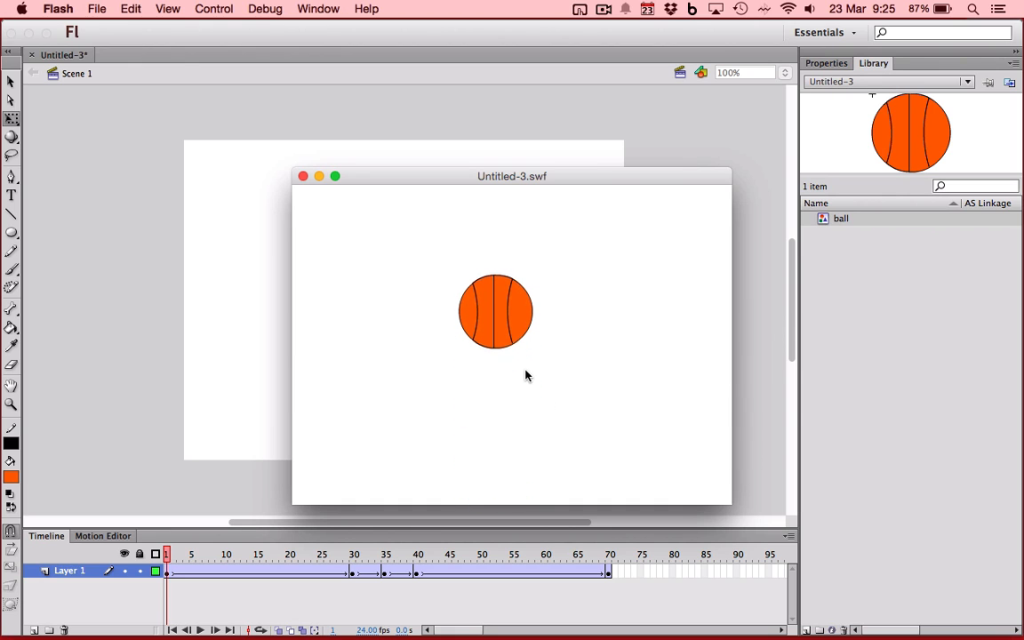
pyautogui.click(302, 176)
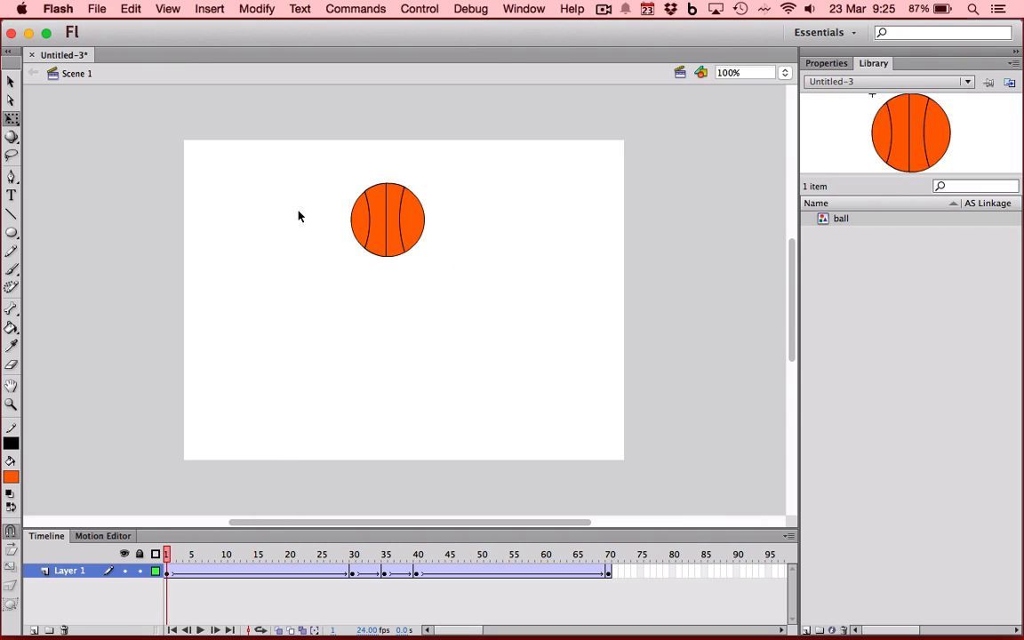
# Step: Try an ease of 100 out on the drop tween starting at frame 1 and play the timeline
pyautogui.click(169, 574)
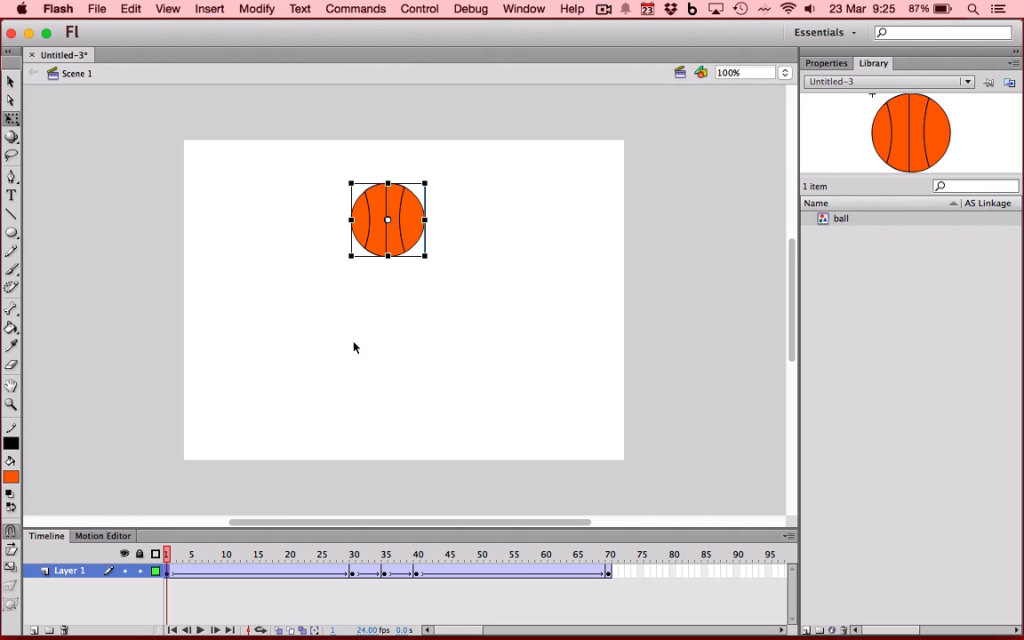
pyautogui.click(826, 64)
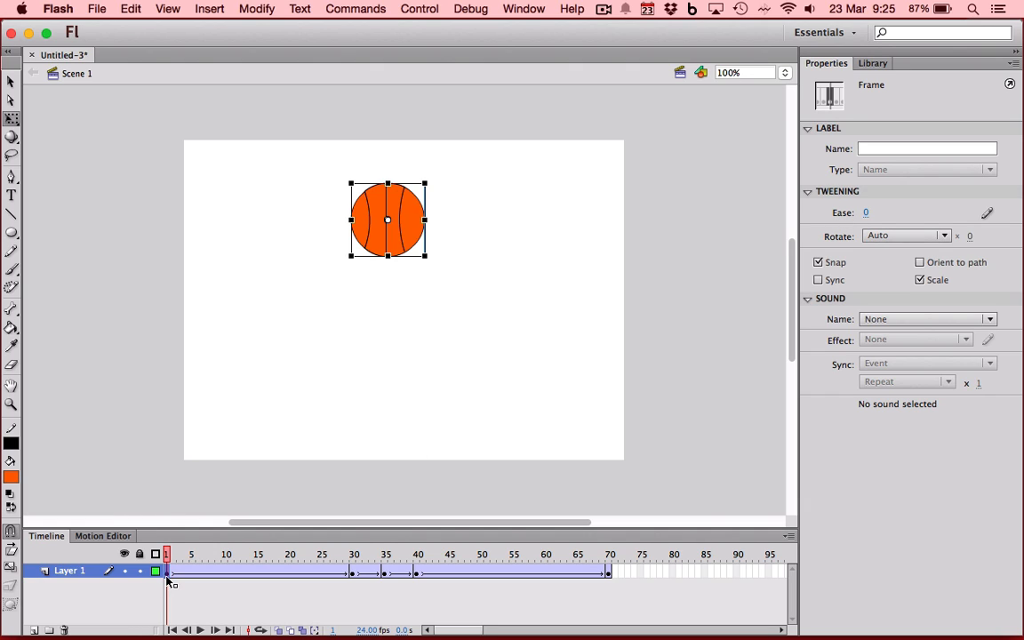
pyautogui.click(353, 554)
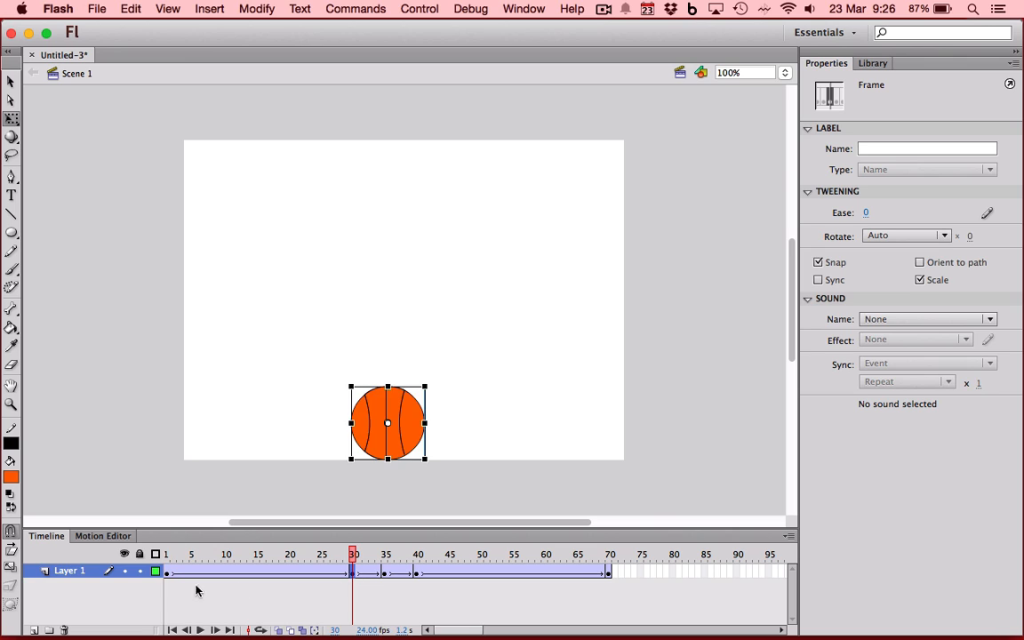
pyautogui.click(168, 574)
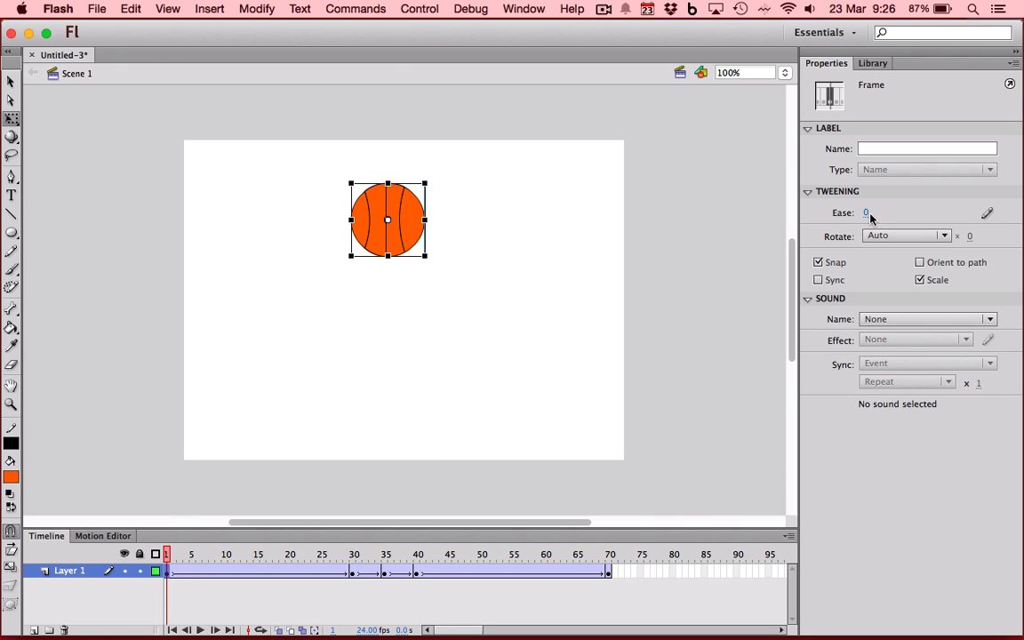
pyautogui.moveTo(868, 216); pyautogui.dragTo(891, 211)
pyautogui.moveTo(952, 220); pyautogui.dragTo(889, 212)
pyautogui.click(200, 629)
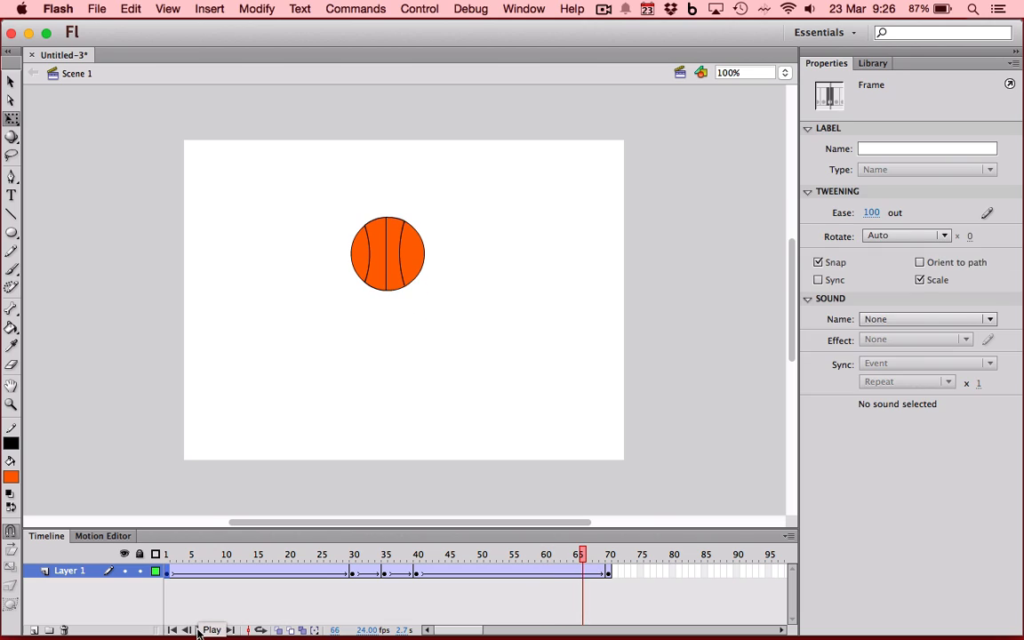
# Step: Set the drop tween's ease at frame 1 to -100 in, and ease out the squash tween starting at frame 30
pyautogui.click(166, 571)
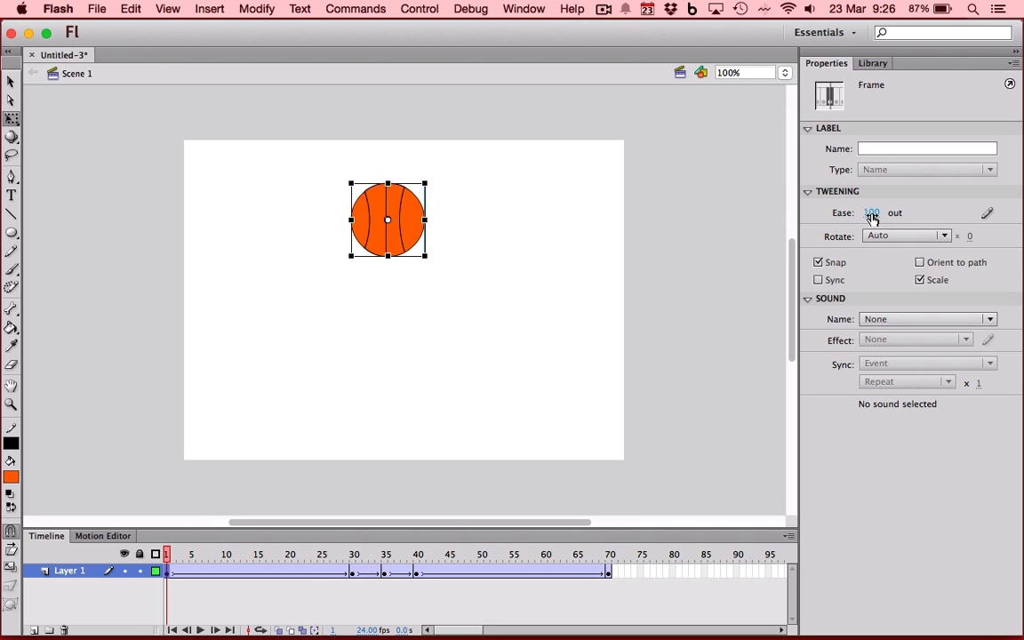
pyautogui.moveTo(869, 213); pyautogui.dragTo(676, 224)
pyautogui.click(354, 572)
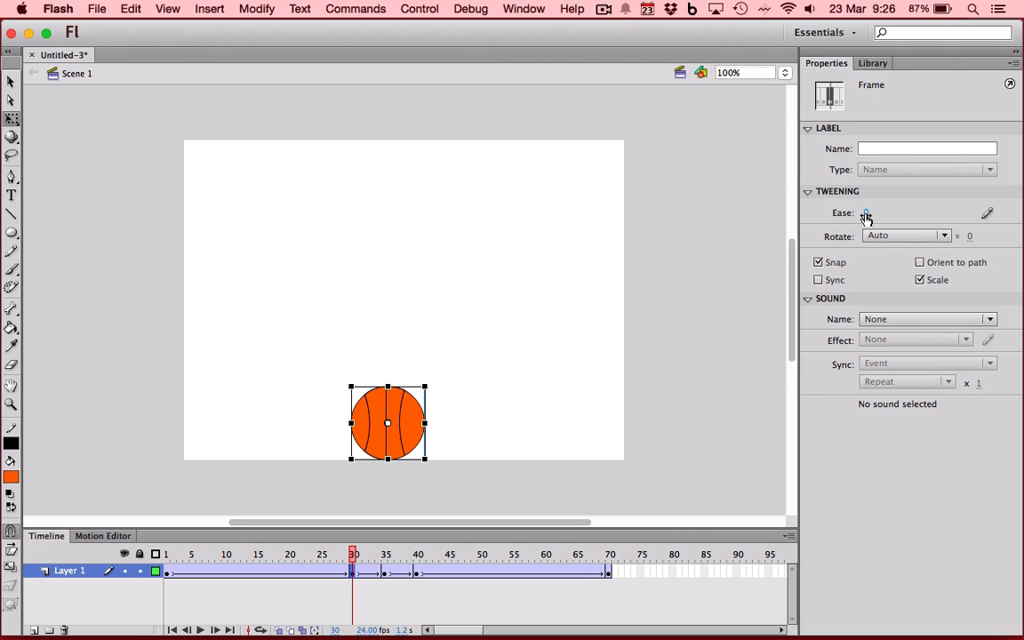
pyautogui.moveTo(866, 216); pyautogui.dragTo(1022, 223)
# Step: Play the timeline from frame 1 to check the easing of the drop and squash
pyautogui.click(165, 553)
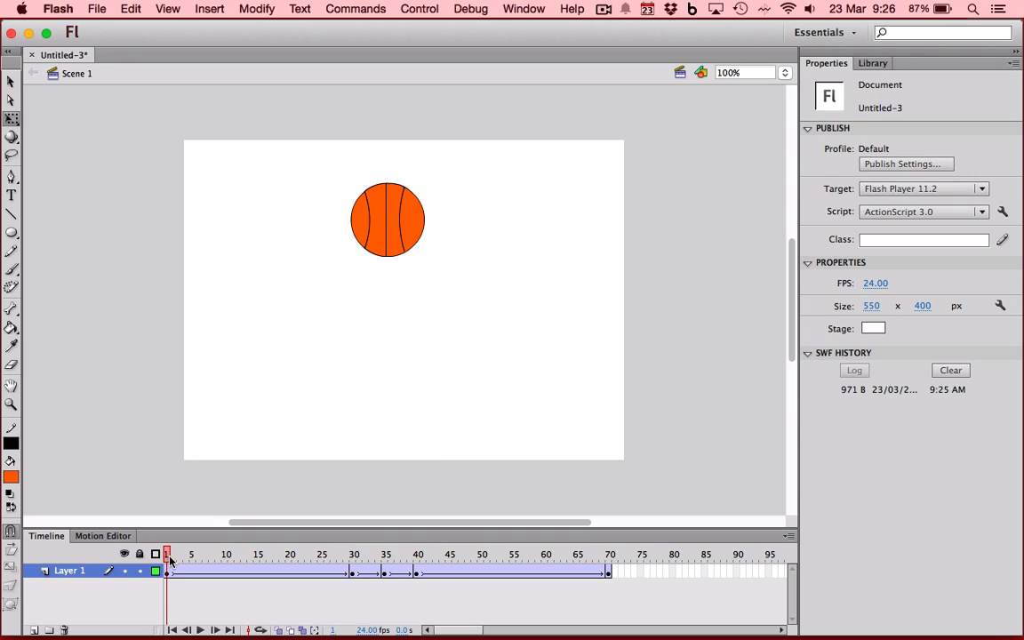
pyautogui.click(199, 629)
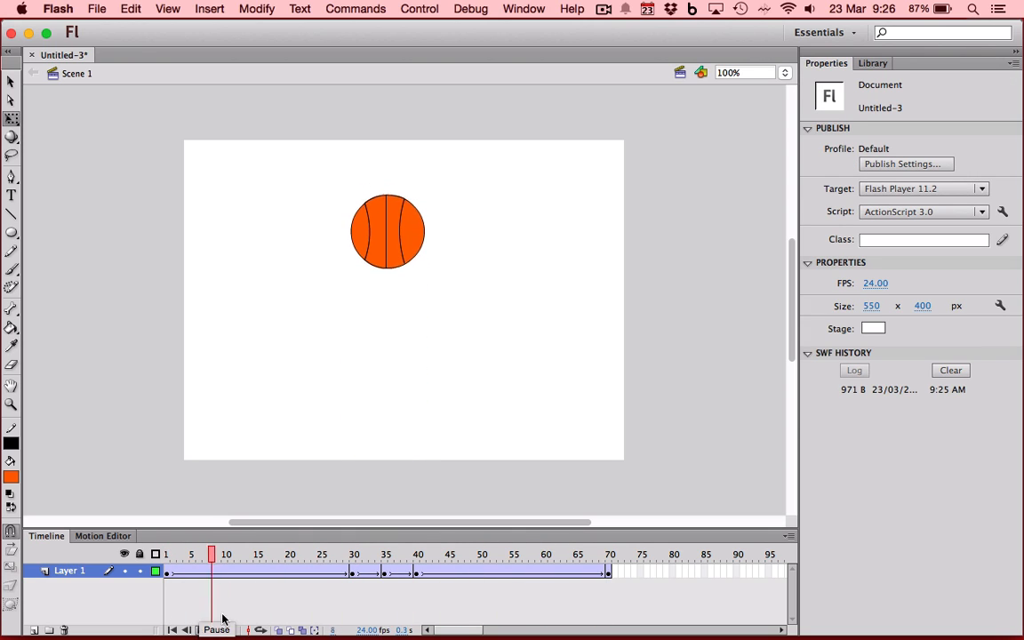
pyautogui.click(201, 629)
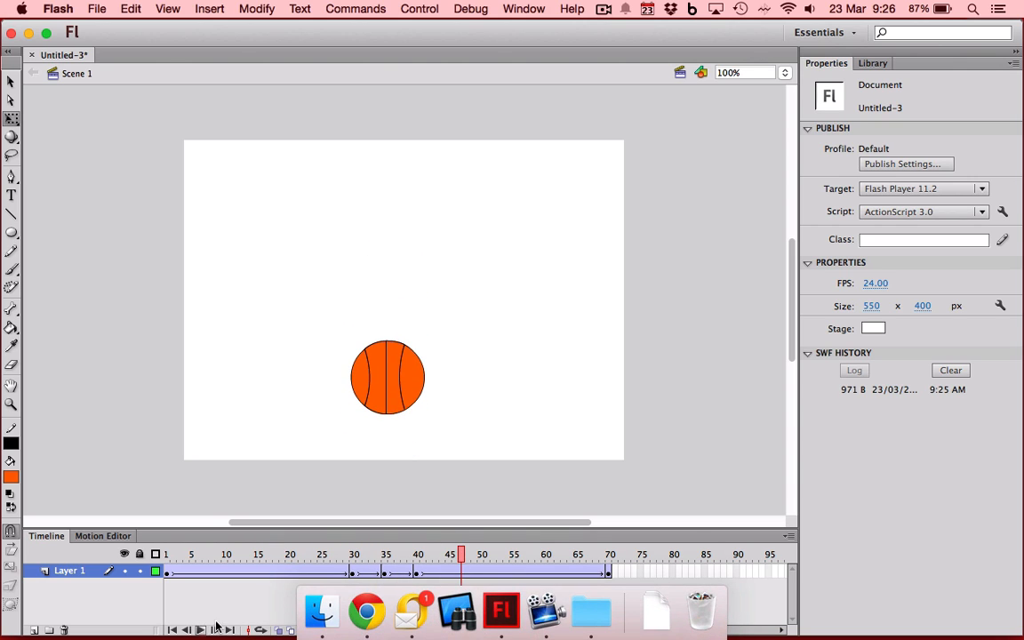
# Step: Ease out the rebound tween starting at frame 40, and set the ease at frame 70 to -100 in
pyautogui.click(417, 571)
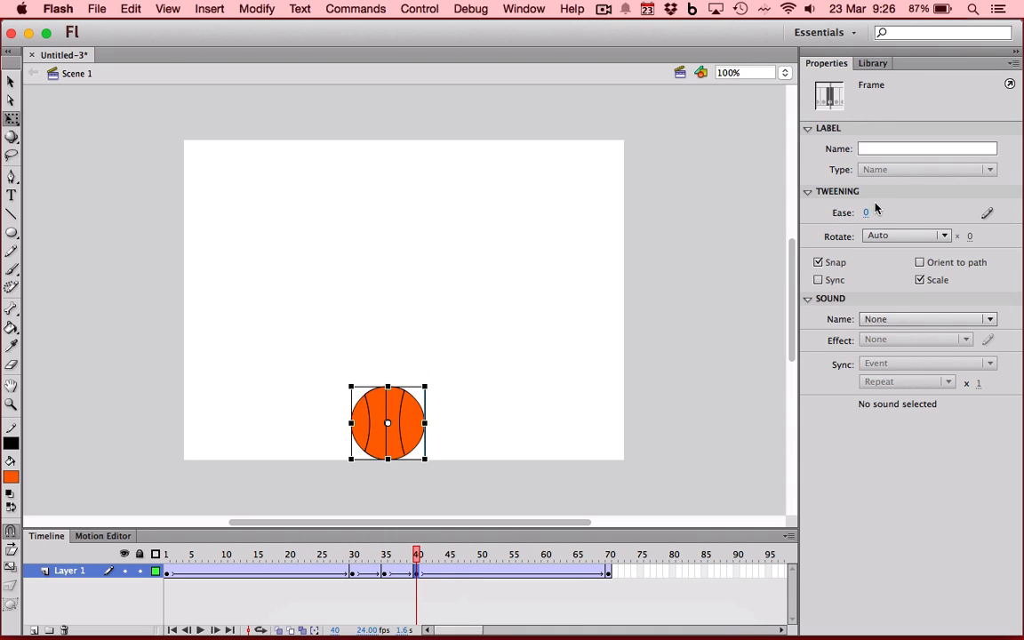
pyautogui.moveTo(865, 212); pyautogui.dragTo(942, 212)
pyautogui.click(608, 574)
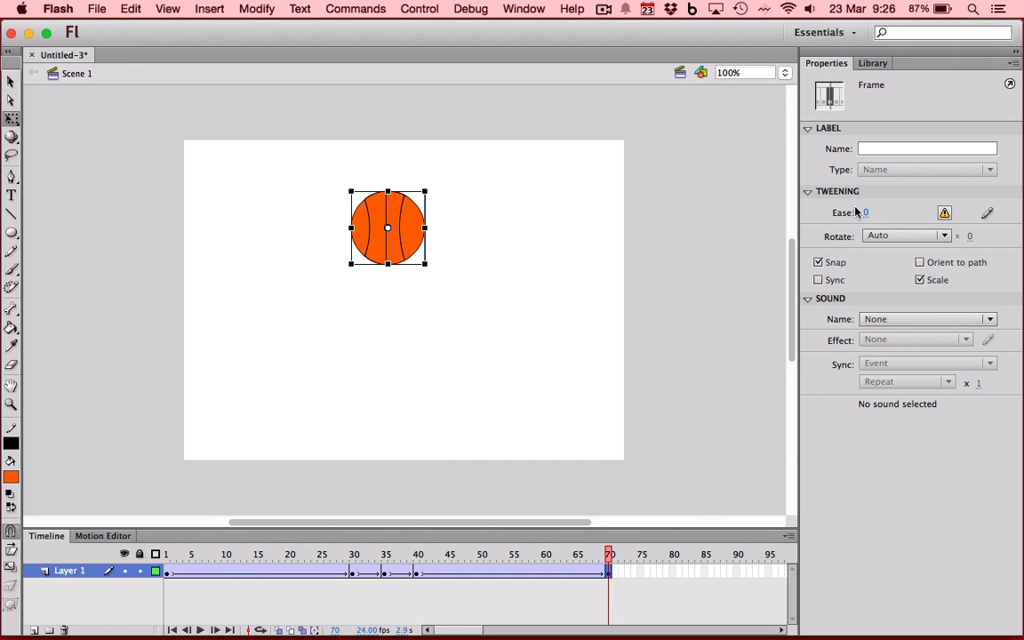
pyautogui.moveTo(865, 218); pyautogui.dragTo(723, 233)
# Step: Play the rebound from frame 39, and preview the whole bounce as a test movie
pyautogui.click(410, 555)
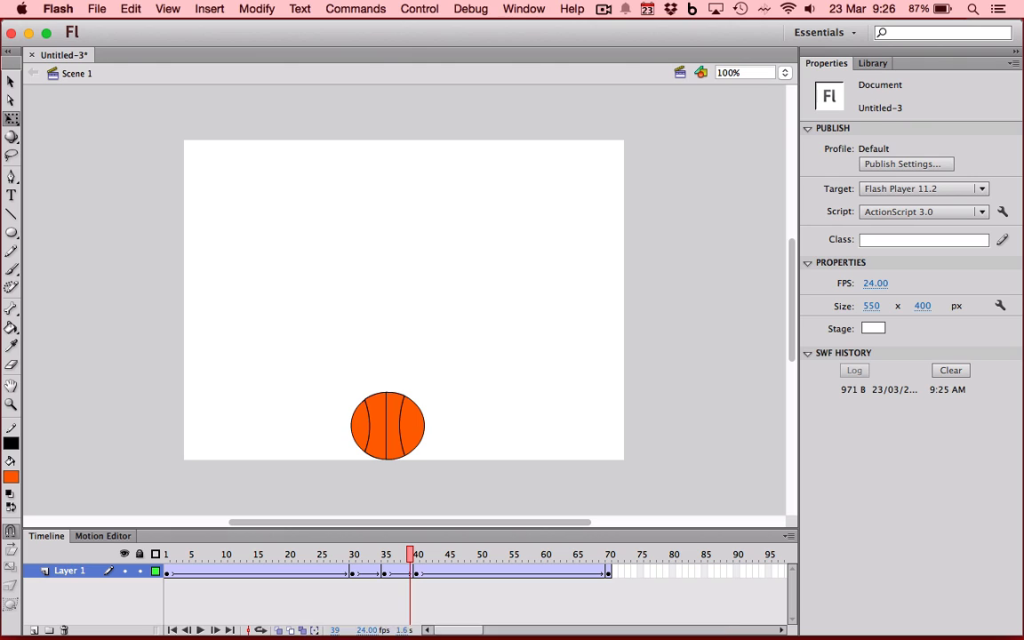
pyautogui.click(200, 630)
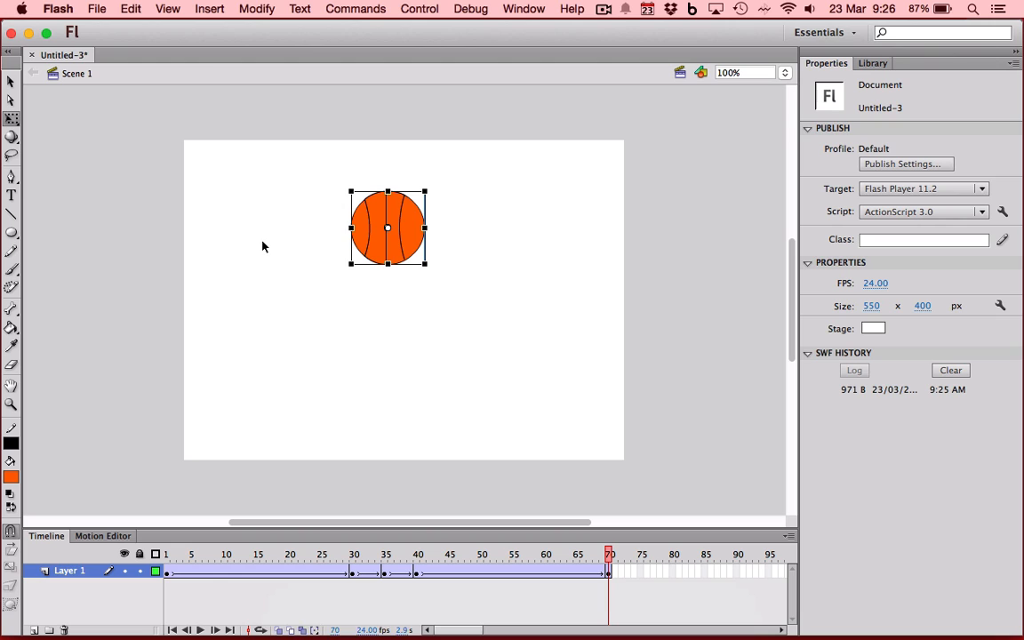
pyautogui.press('super+Return')
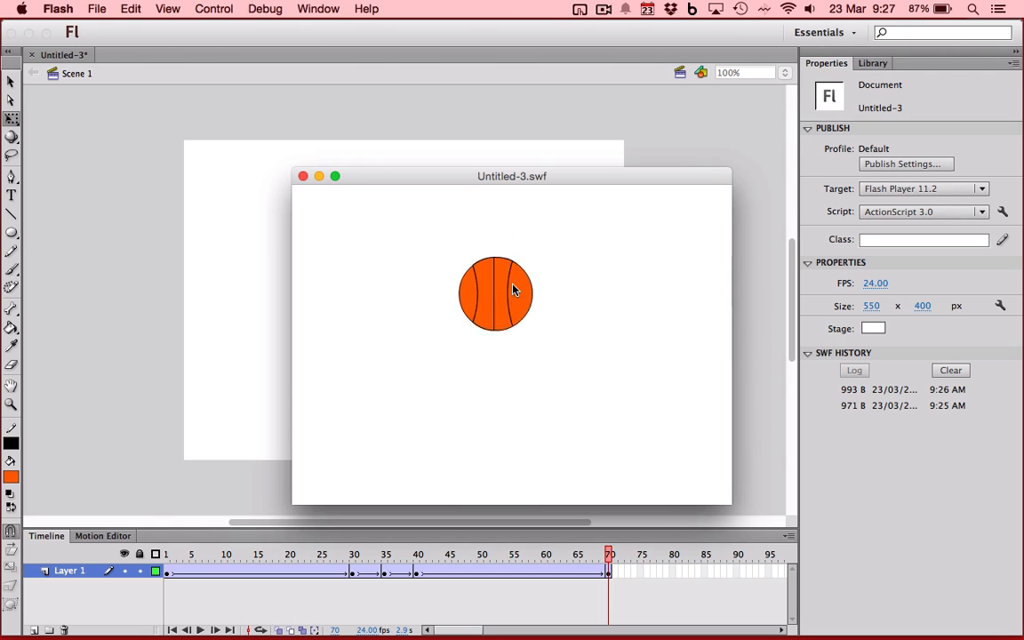
pyautogui.click(303, 176)
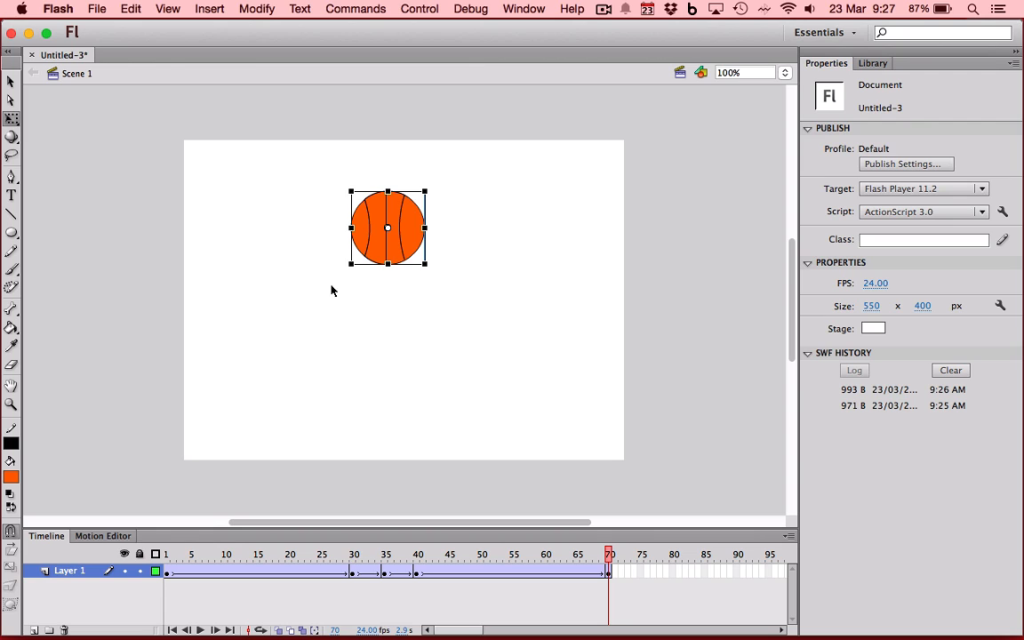
# Step: Compare the ball's X and Y position at frame 1 with its position at frame 70
pyautogui.click(167, 573)
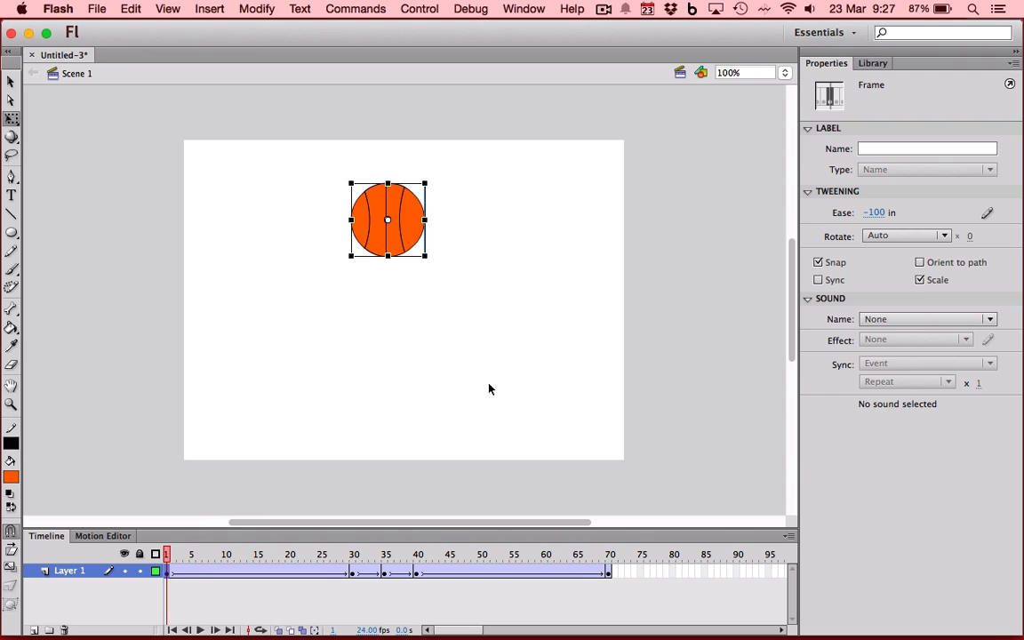
pyautogui.click(10, 81)
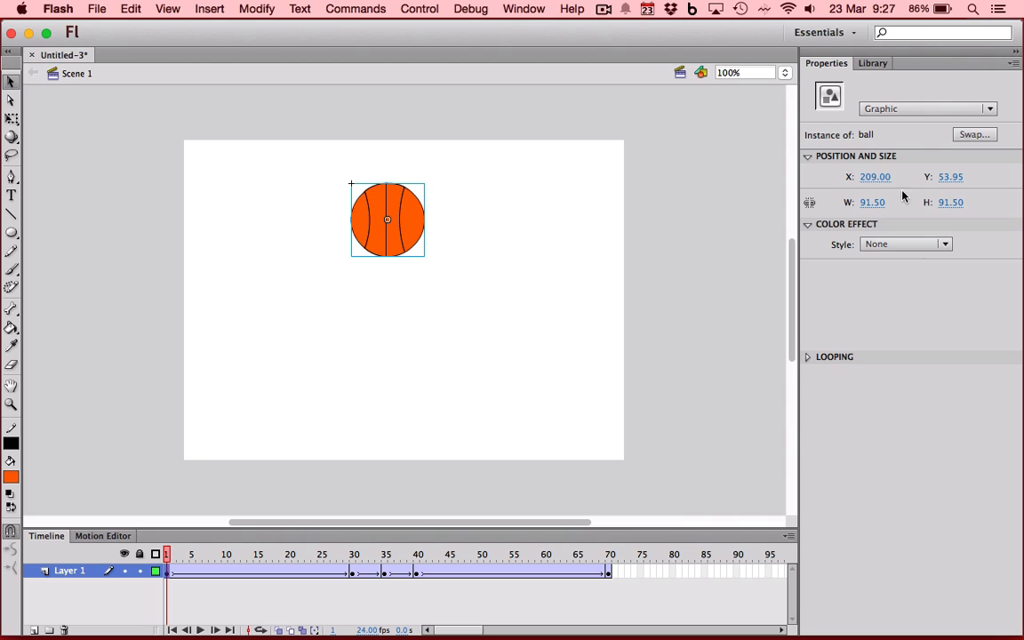
pyautogui.click(608, 573)
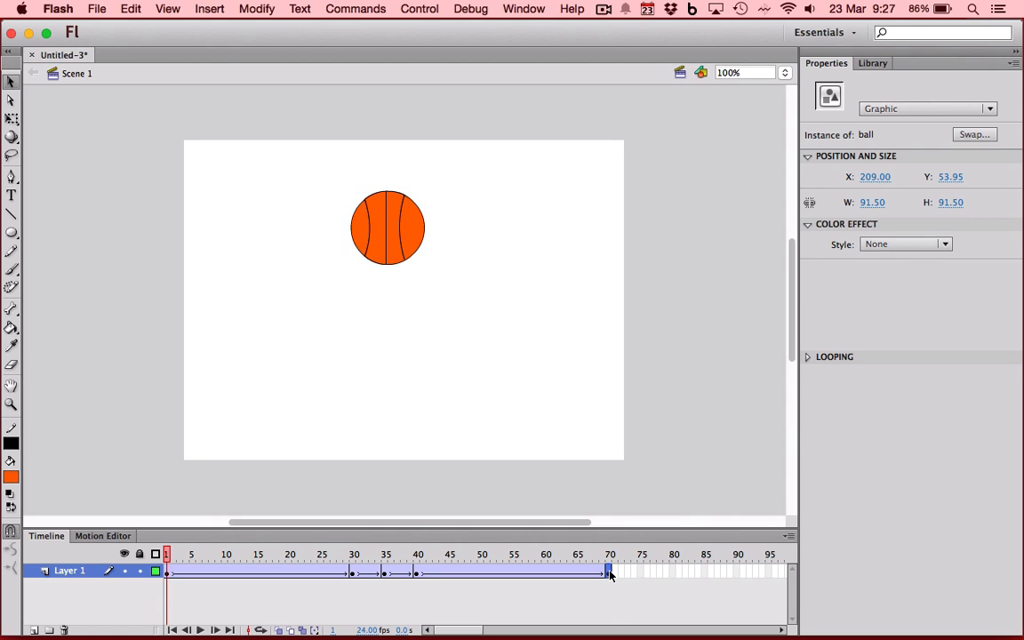
pyautogui.click(410, 256)
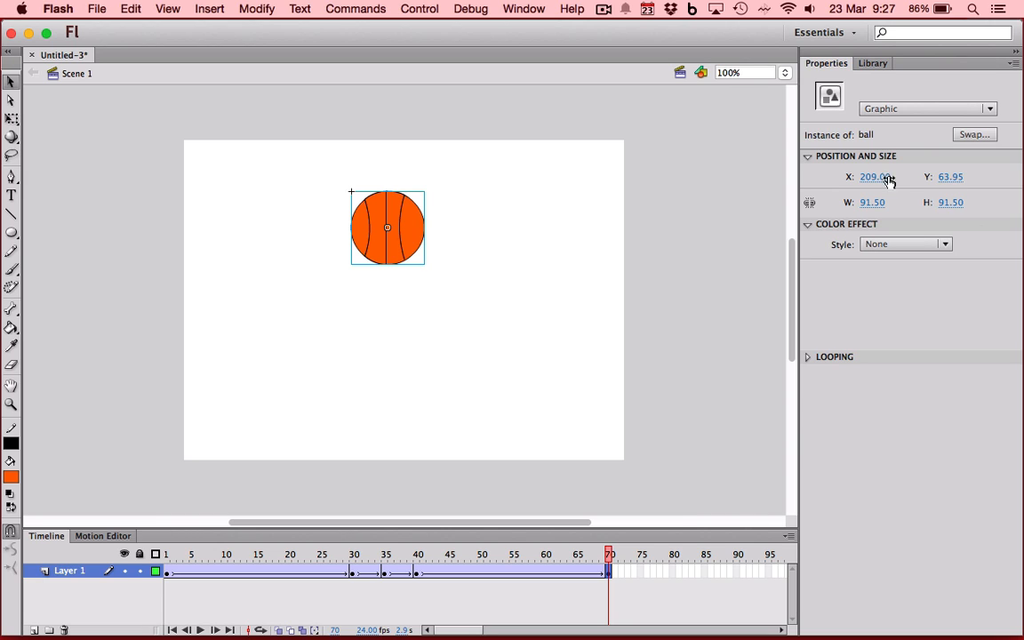
# Step: Copy the ball from frame 1 and delete the ball at frame 70
pyautogui.click(167, 576)
pyautogui.click(408, 245)
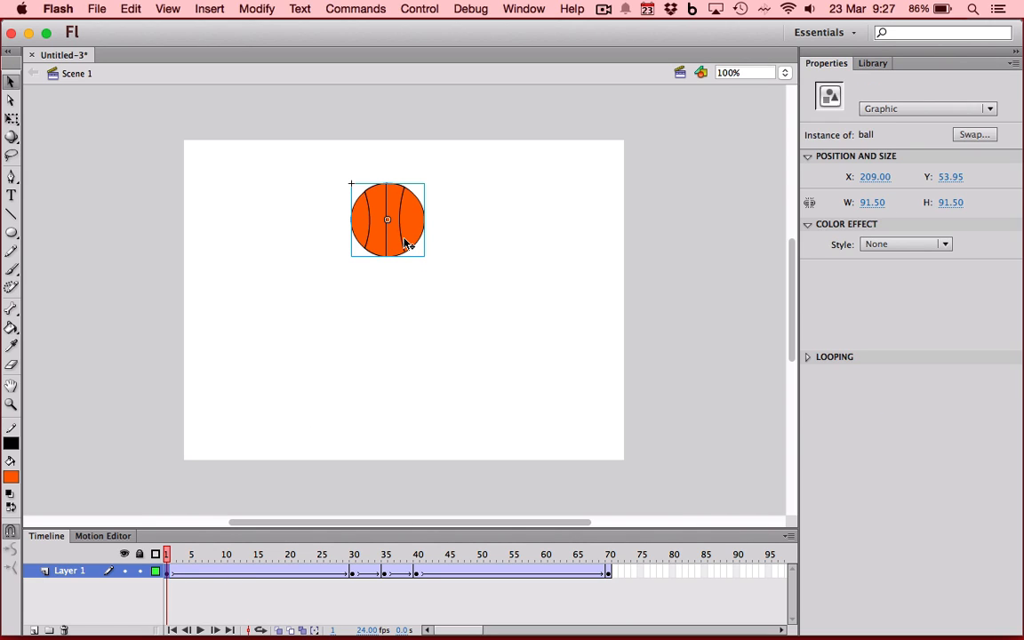
pyautogui.rightClick(405, 243)
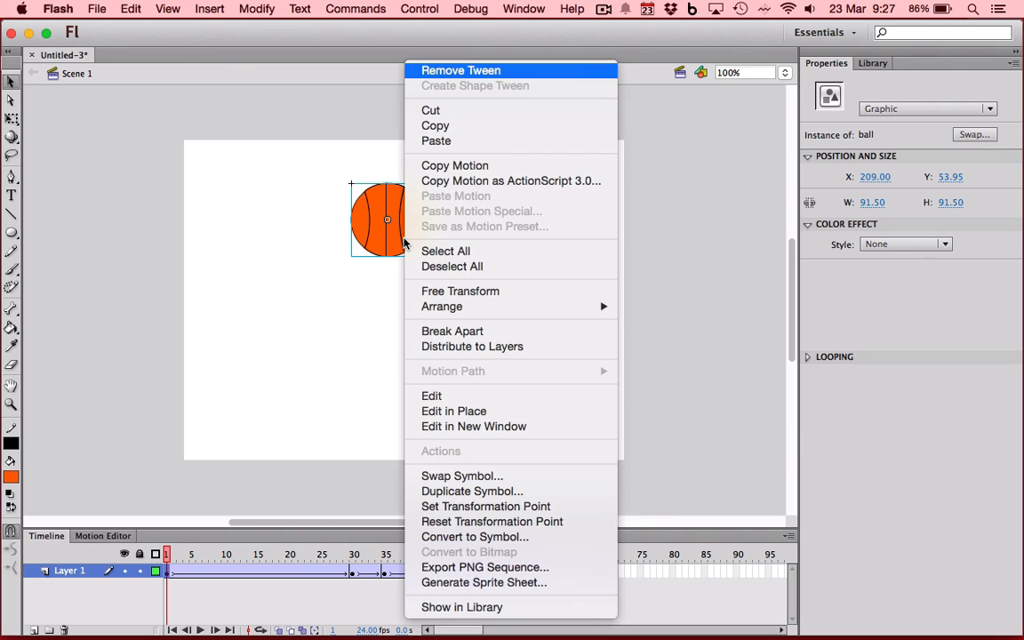
pyautogui.click(470, 135)
pyautogui.click(553, 462)
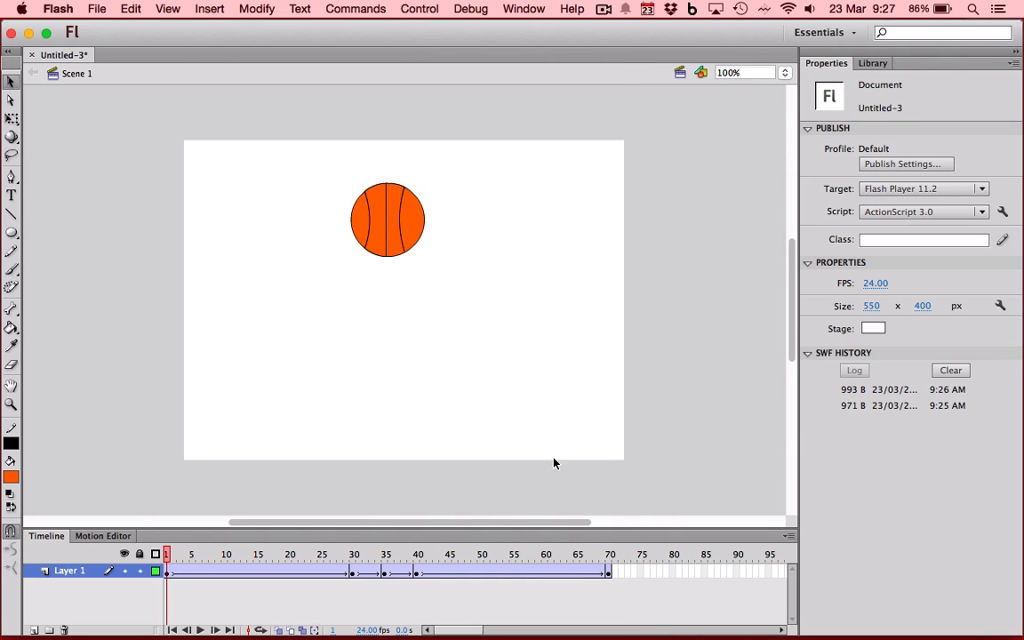
pyautogui.click(609, 576)
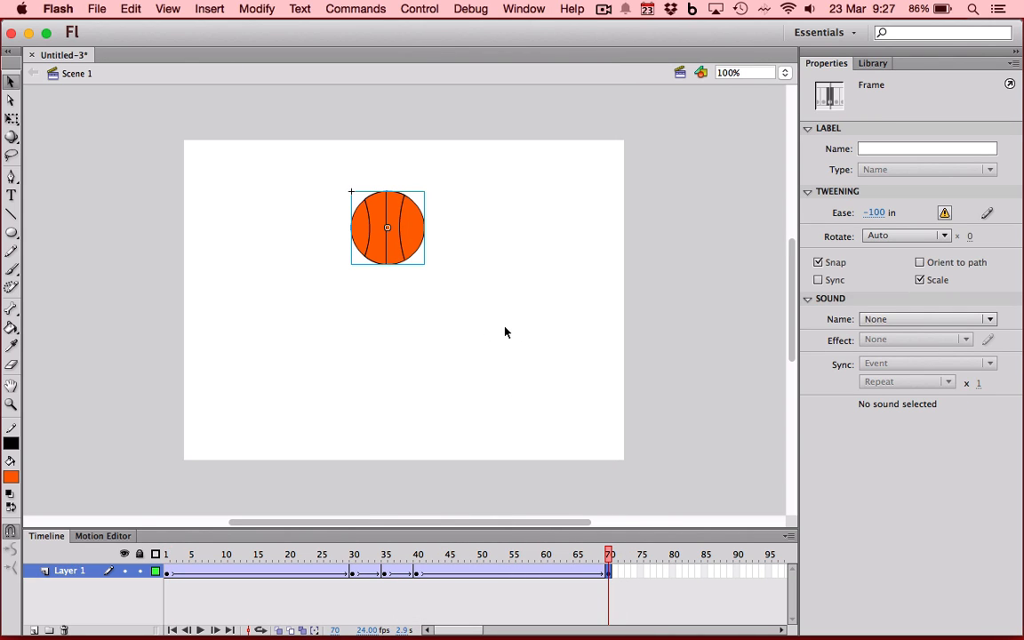
pyautogui.press('Delete')
# Step: Try pasting the copied ball at the centre of the stage in frame 70, and delete it
pyautogui.rightClick(435, 218)
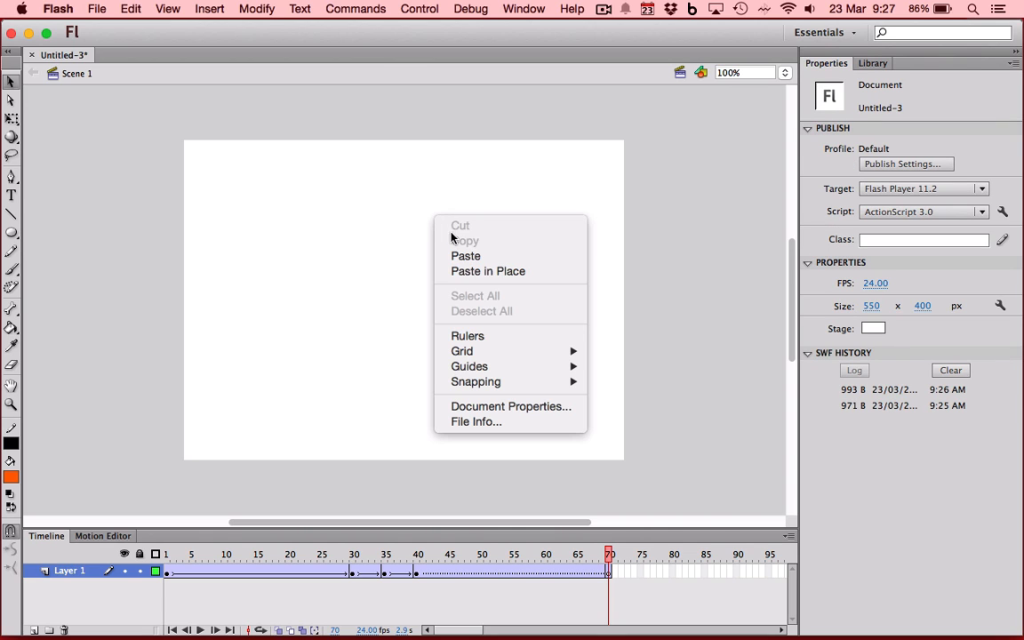
pyautogui.click(524, 257)
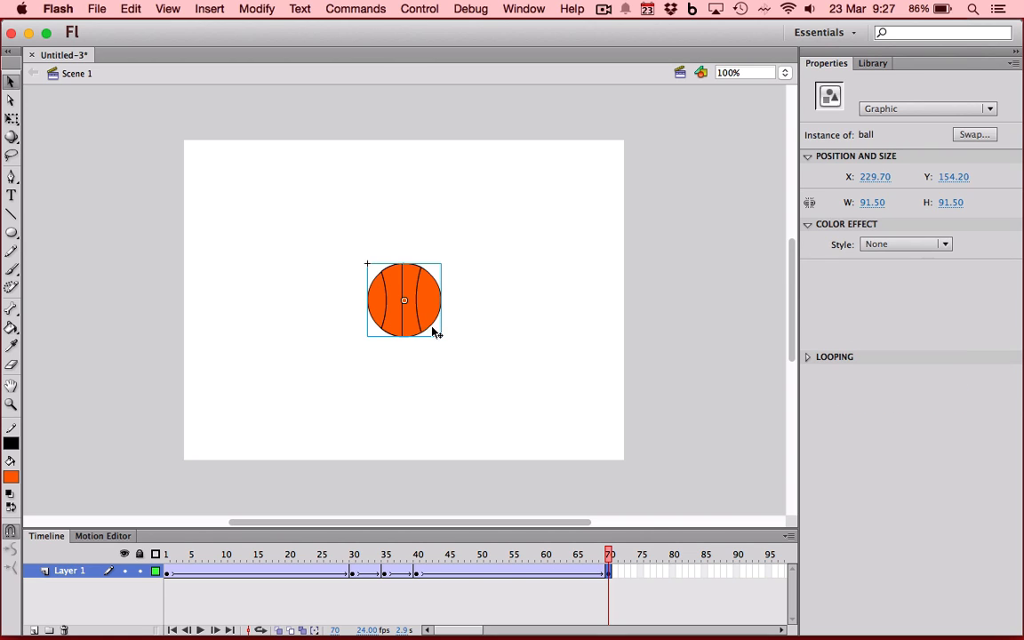
pyautogui.press('Delete')
# Step: Paste the copied ball in place at frame 70, and preview the looping bounce as a test movie
pyautogui.rightClick(444, 216)
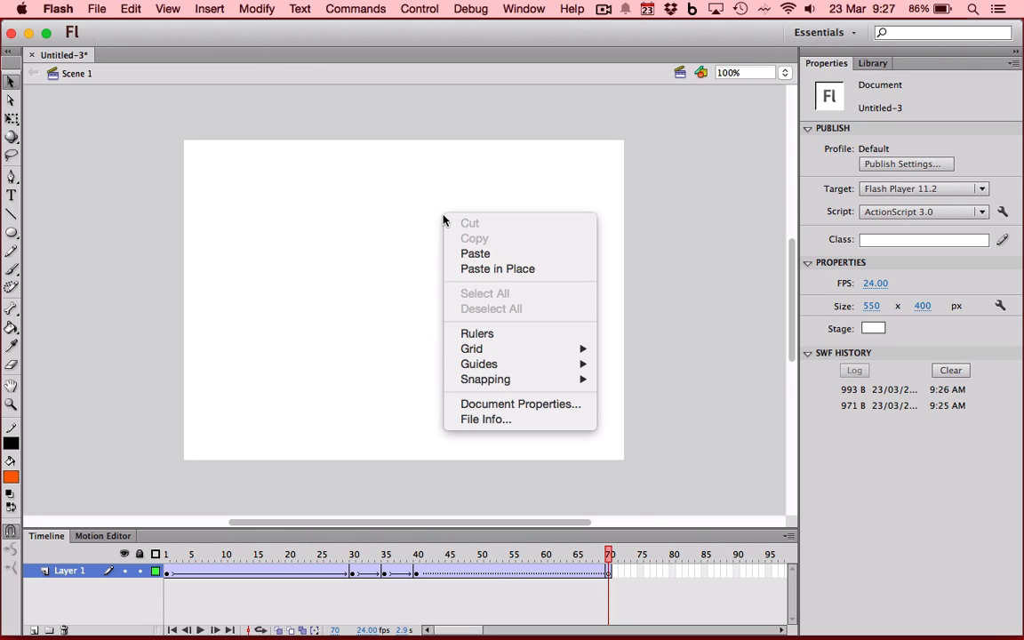
pyautogui.click(500, 270)
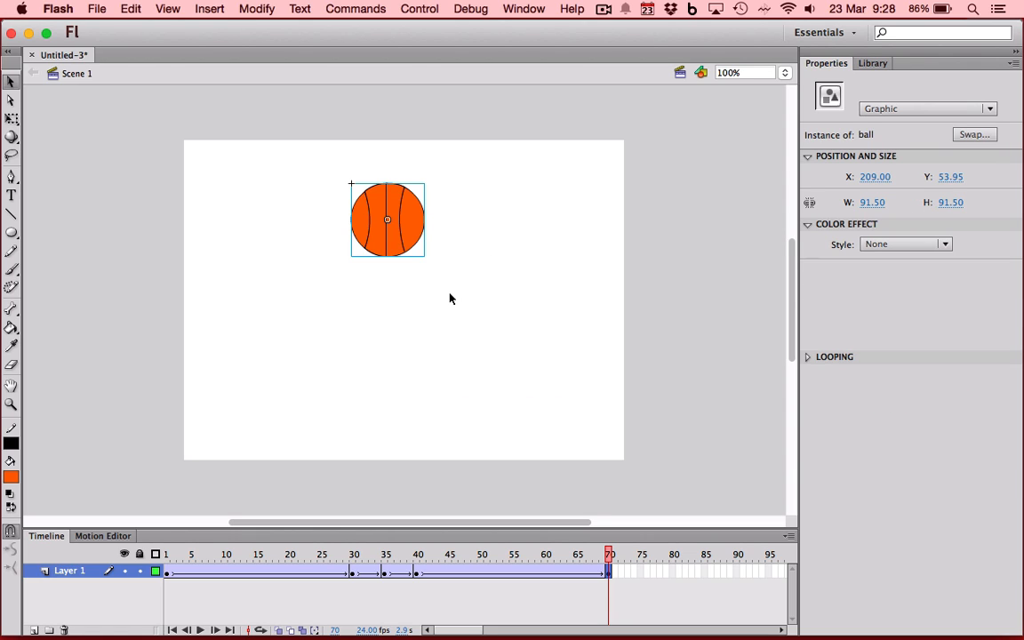
pyautogui.press('super+Return')
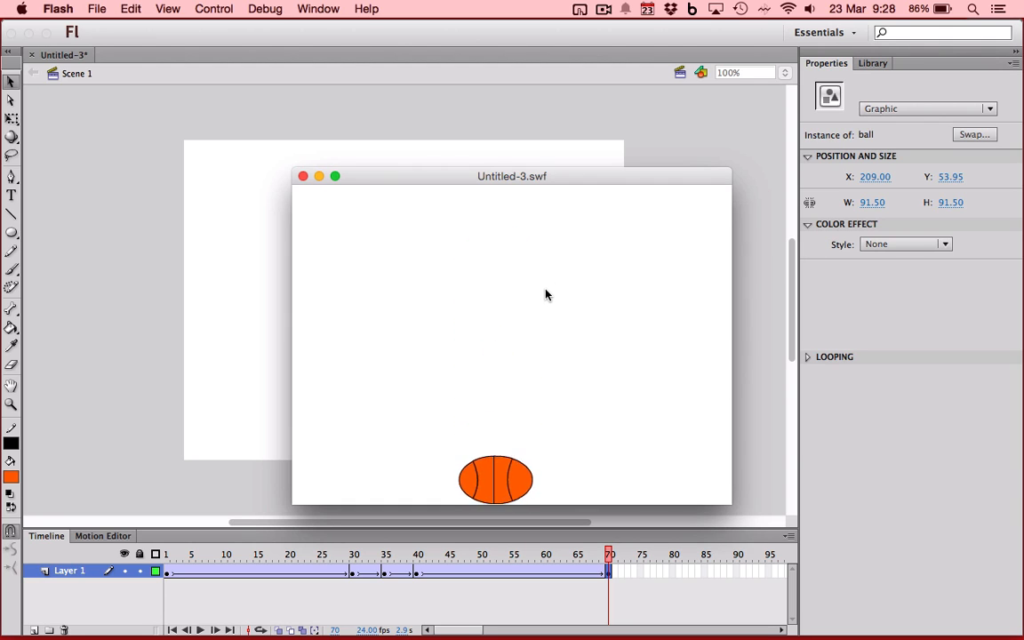
pyautogui.click(302, 177)
pyautogui.click(233, 372)
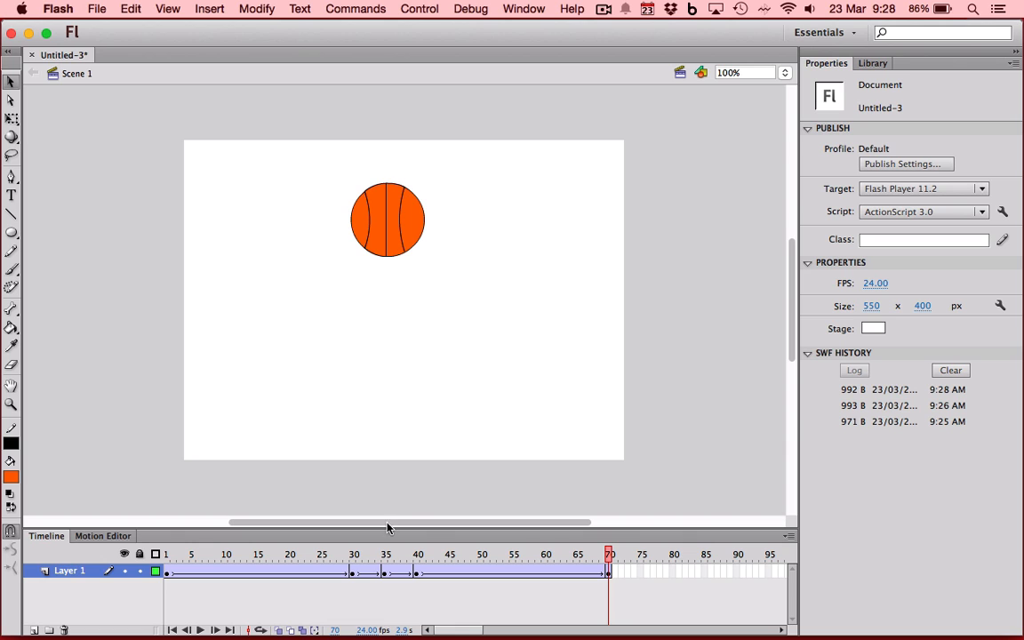
# Step: Select the squashed ball's keyframe at frame 35
pyautogui.click(386, 573)
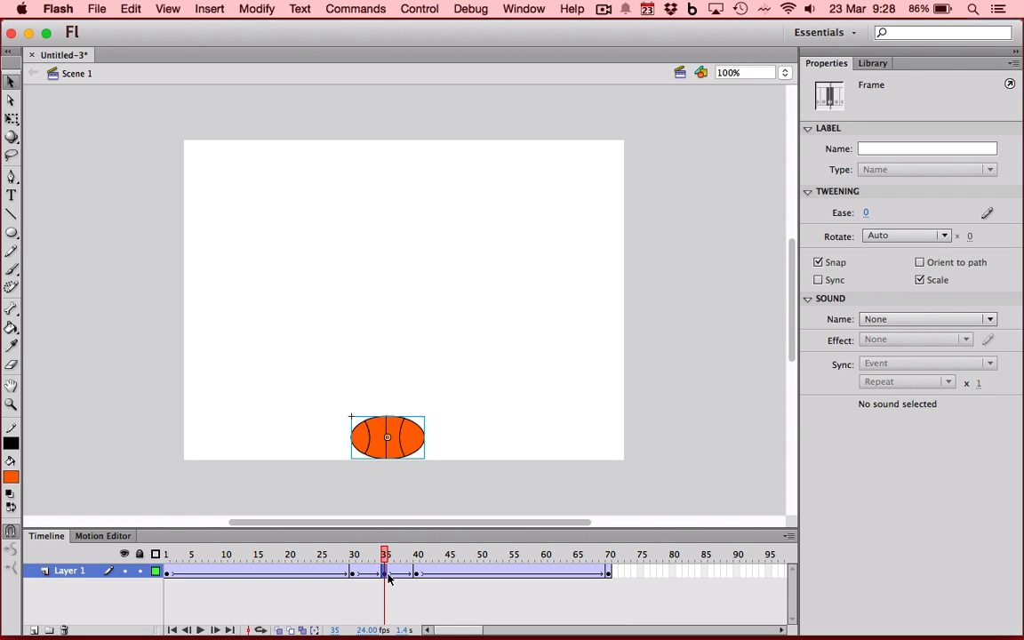